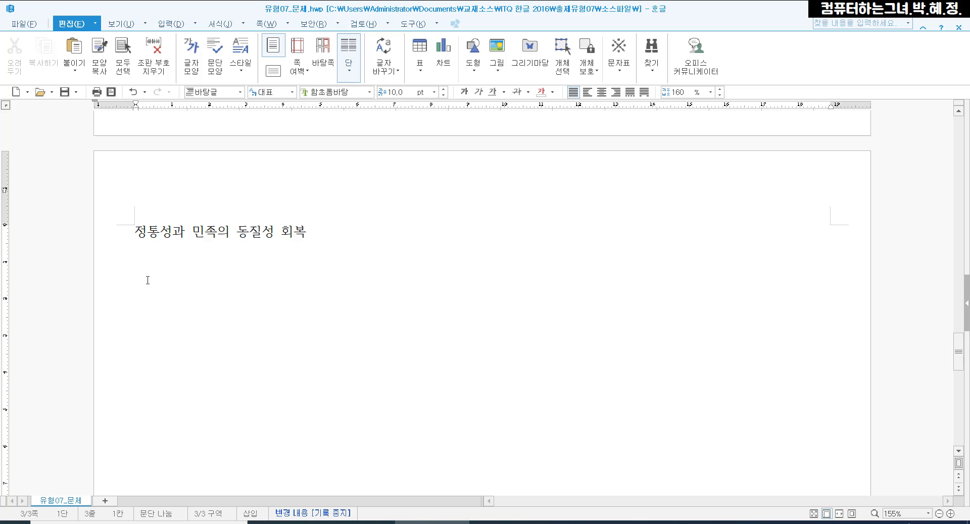
- Below the title, type the body text "통일은 남북한 국민이 한 민족 하나의 국민이라도 느끼고 남북한 "
{"action": "type", "text": "통일은 "}
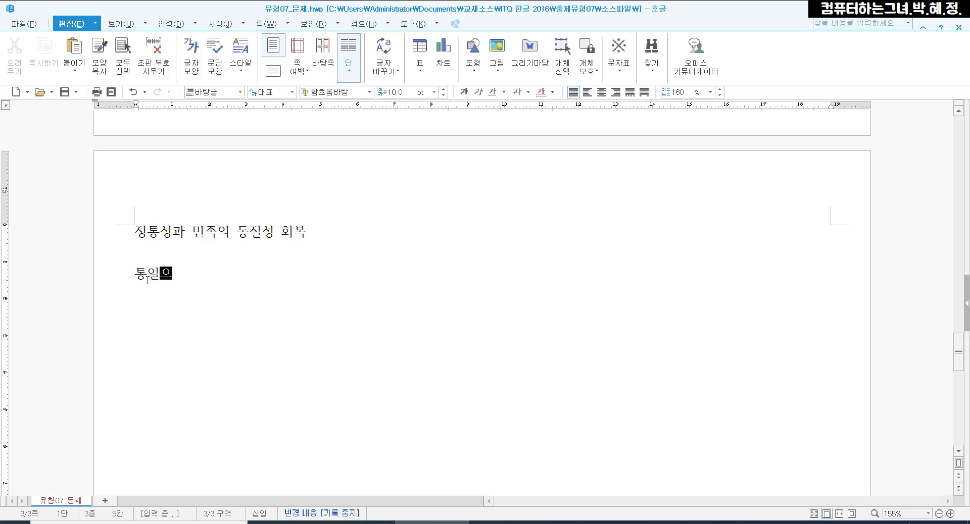
{"action": "type", "text": "남북한 "}
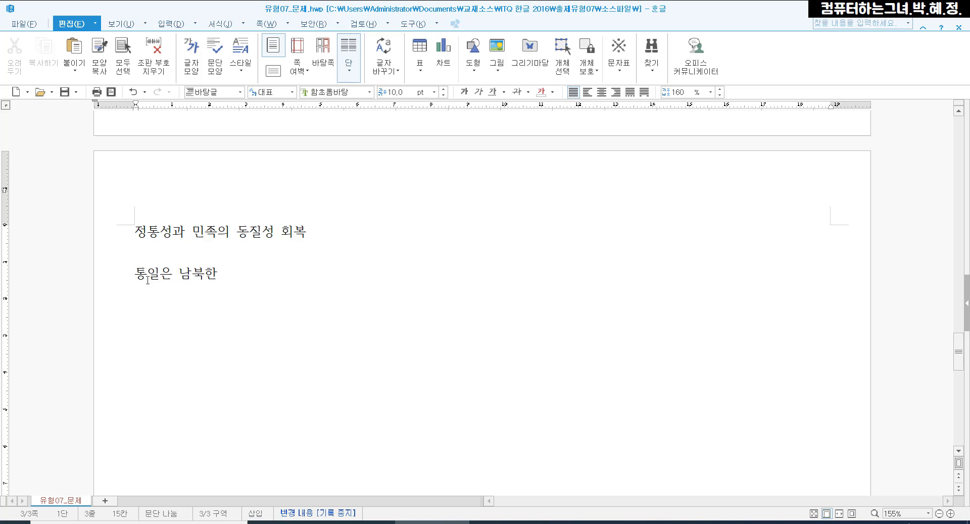
{"action": "type", "text": "국민이 한 민족 하나의 "}
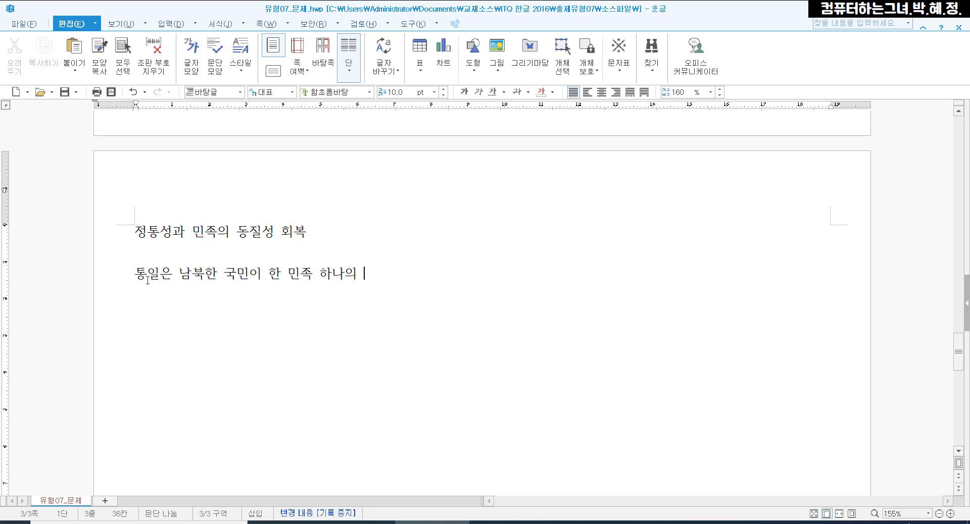
{"action": "type", "text": "국민"}
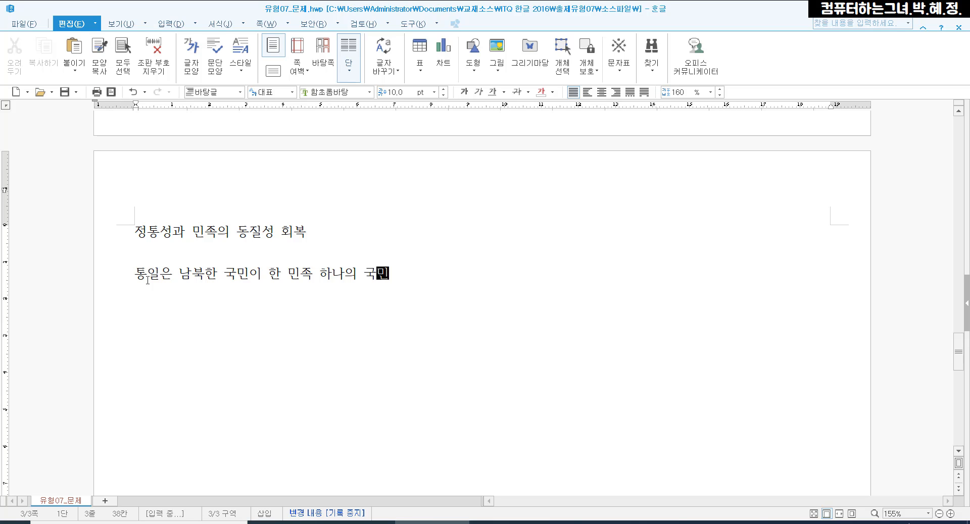
{"action": "type", "text": "이라도 ㄴ느끼고 "}
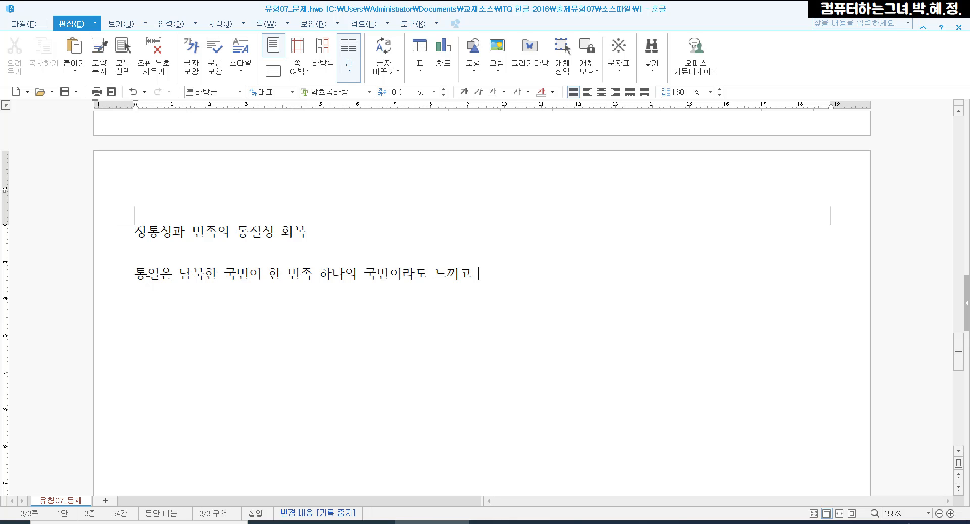
{"action": "type", "text": "남북한 단일체제 수"}
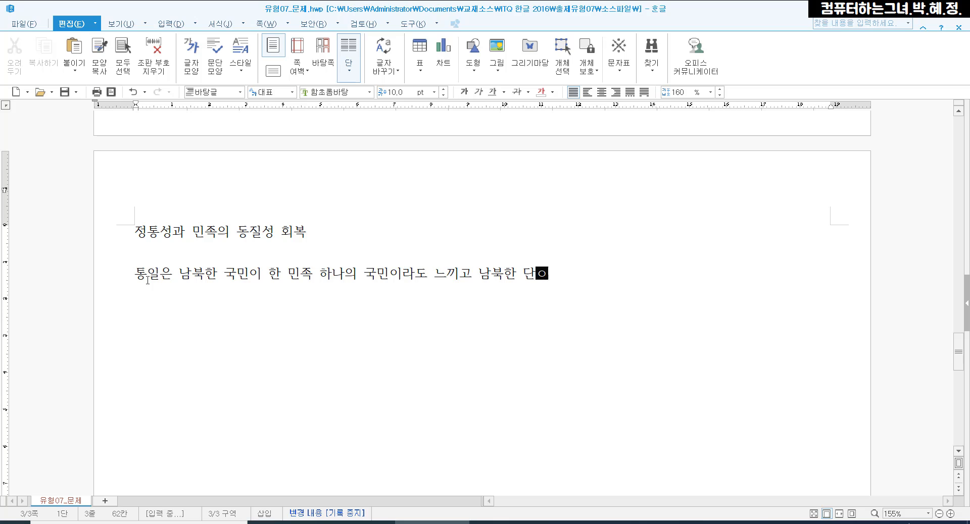
{"action": "type", "text": "립을 넘ㅇ"}
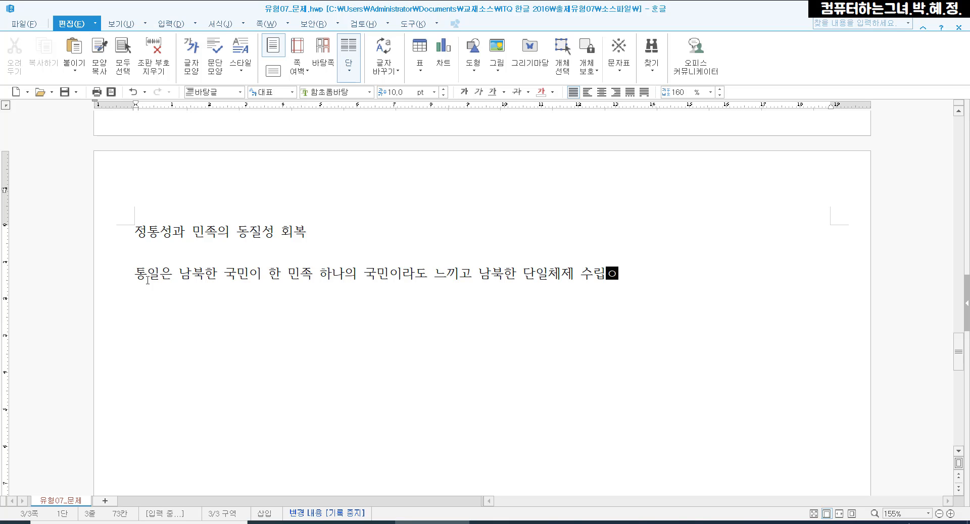
{"action": "type", "text": "어 한 마음이"}
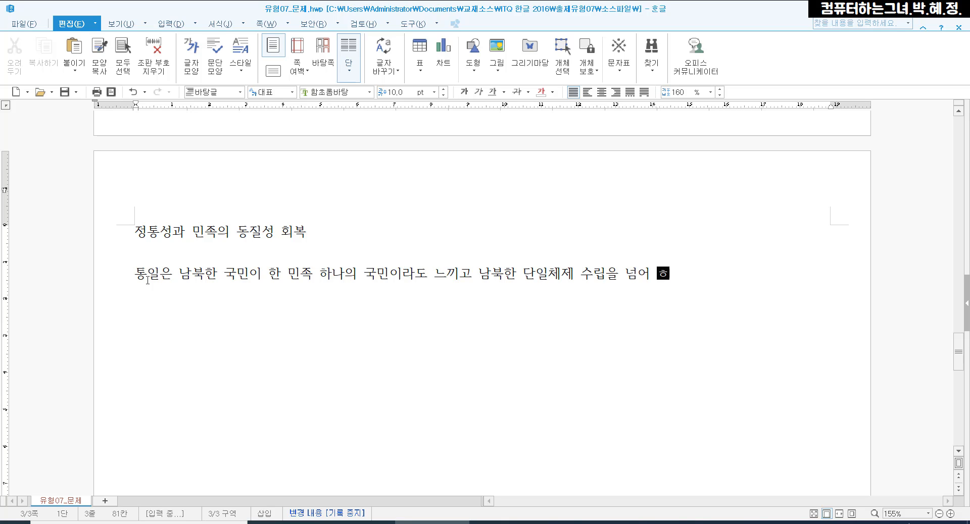
{"action": "type", "text": " 된"}
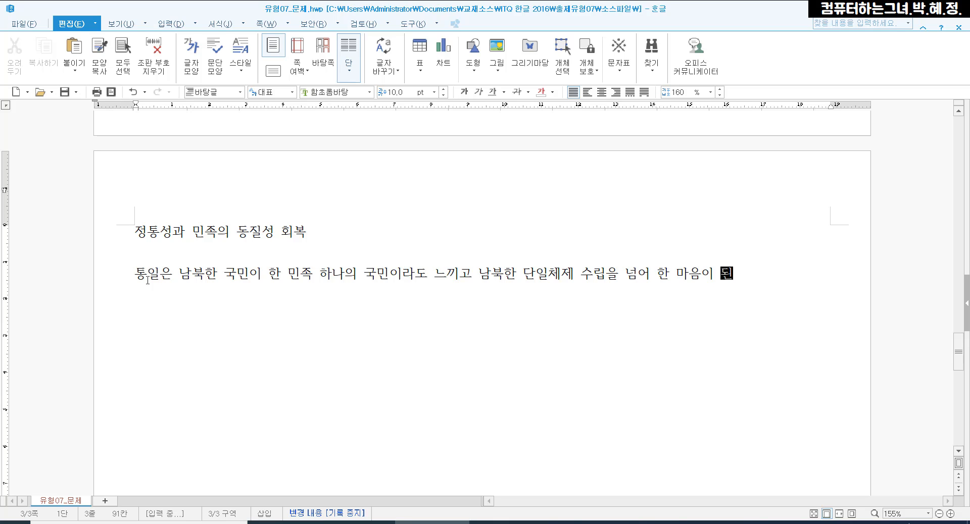
{"action": "type", "text": " 상ㅌ태를 의미"}
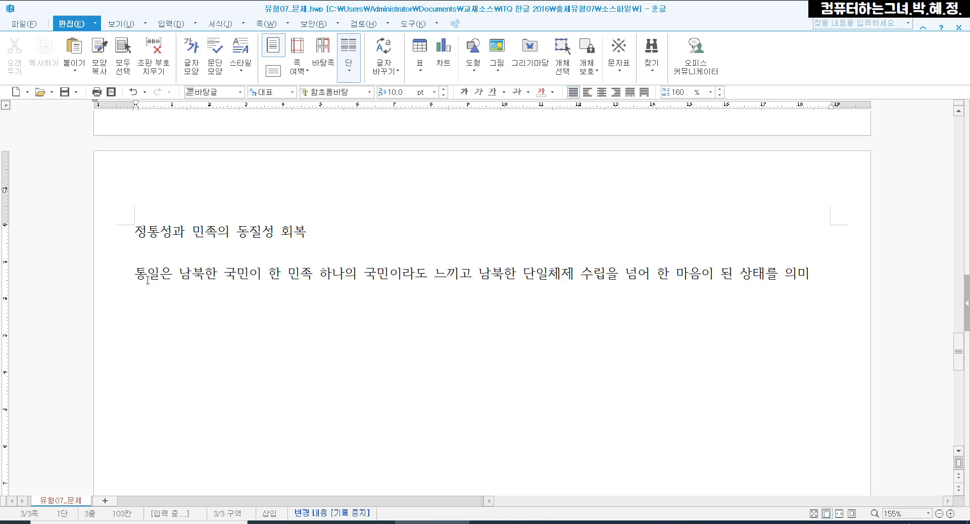
{"action": "type", "text": "한다."}
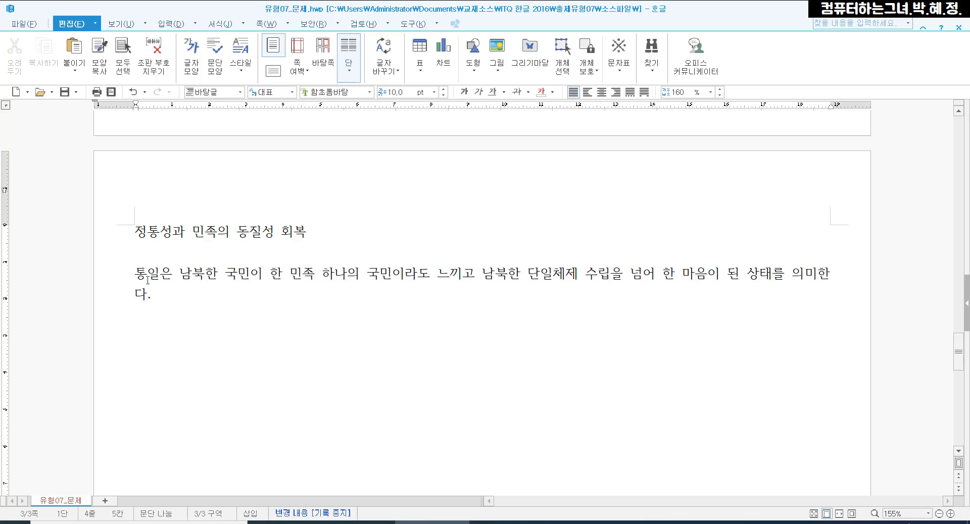
{"action": "type", "text": " 통일"}
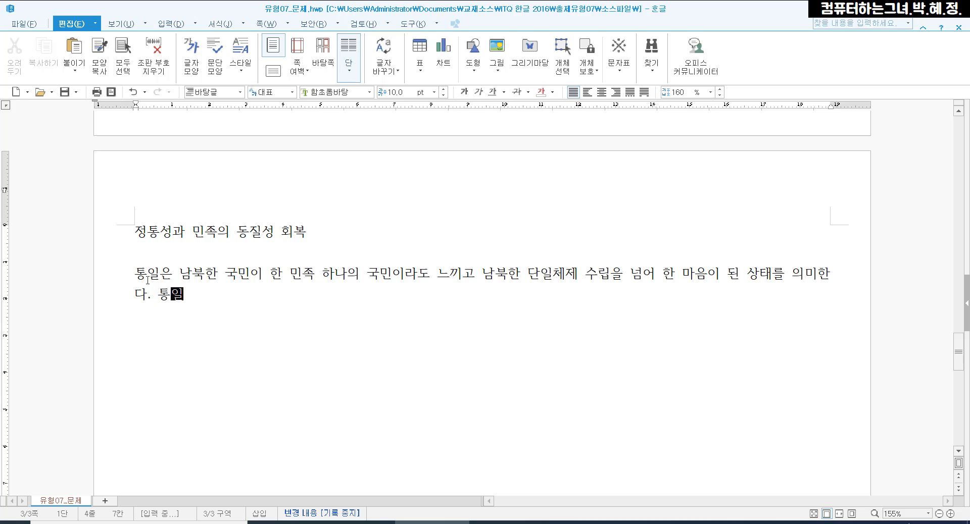
{"action": "type", "text": "ㅇ은 분단되"}
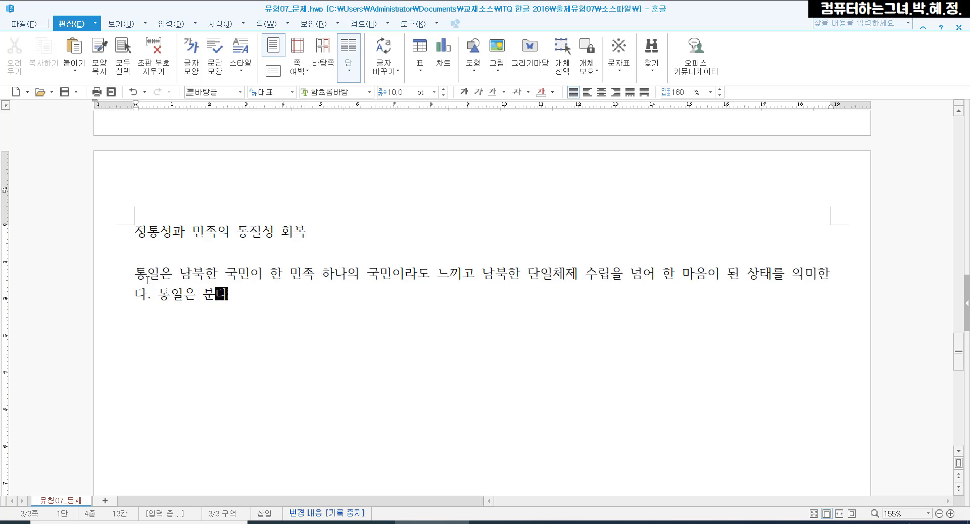
{"action": "type", "text": "된 "}
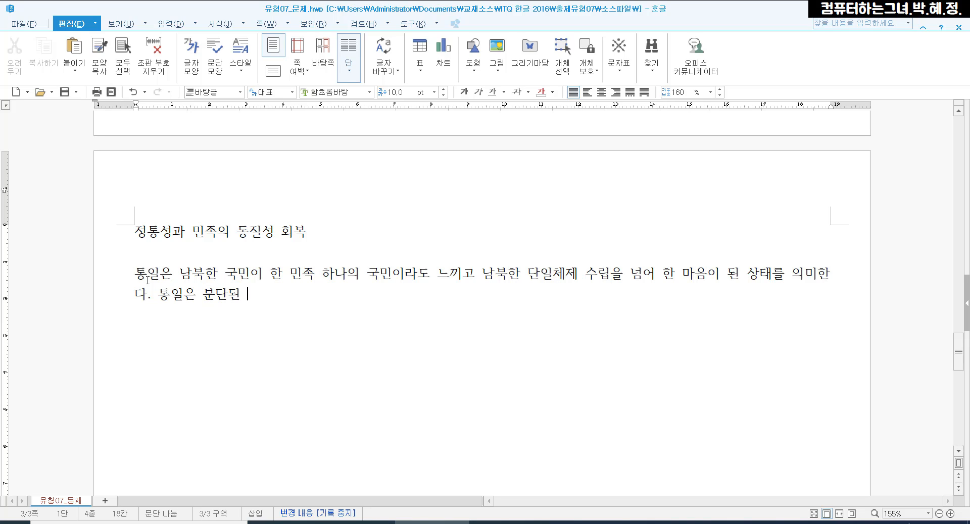
{"action": "type", "text": "국"}
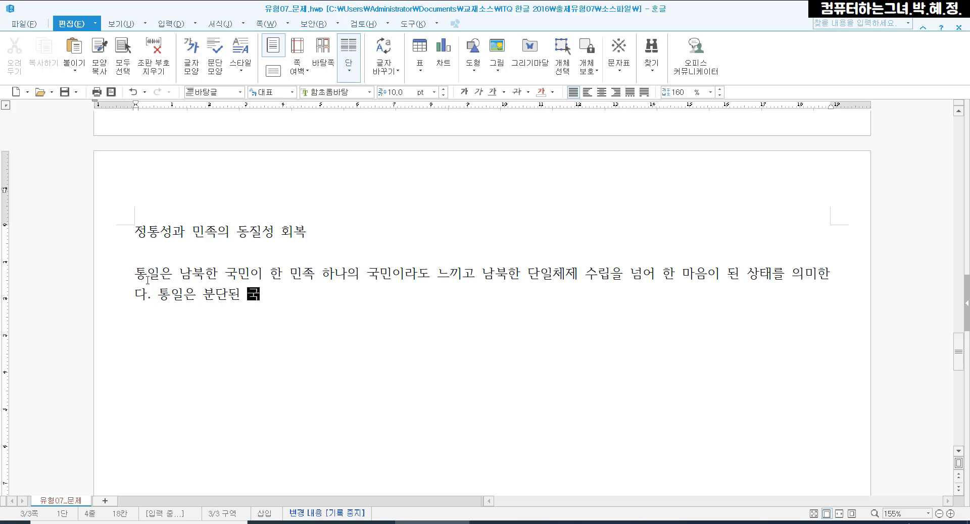
{"action": "type", "text": "토가 하"}
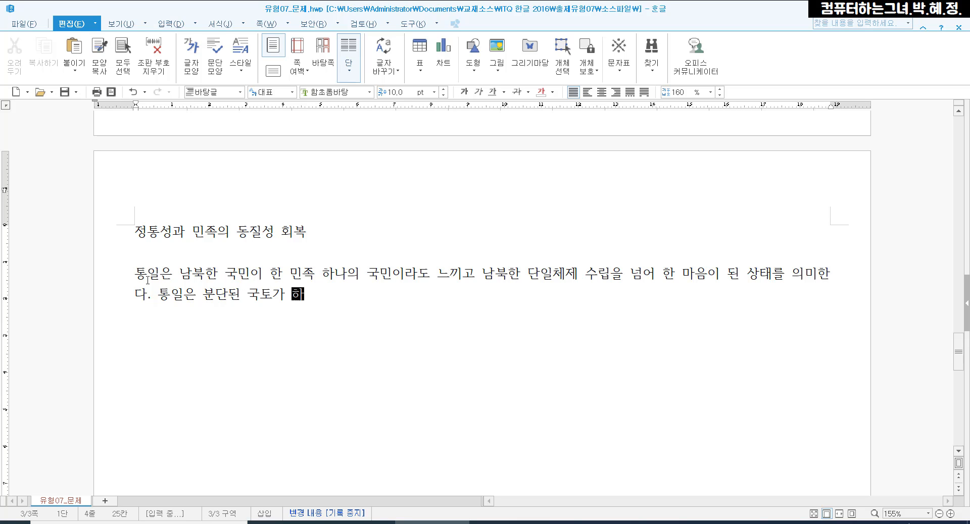
{"action": "type", "text": "나 되는 것은 물론 정치"}
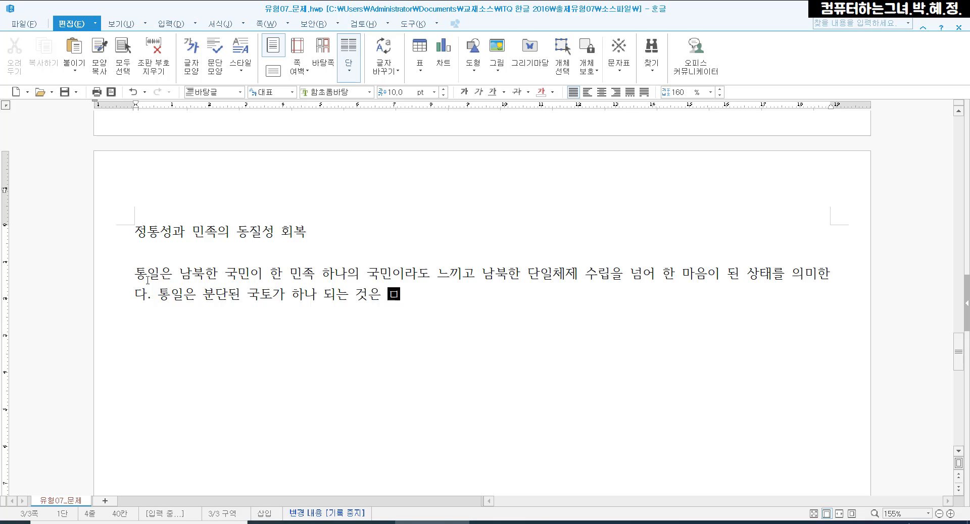
{"action": "type", "text": "적으로 대립되어"}
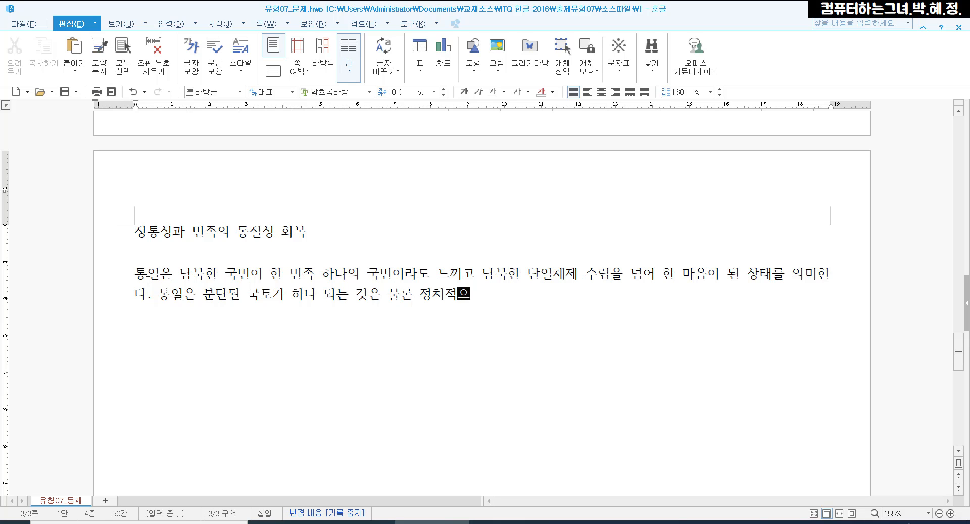
{"action": "type", "text": "었던 체제를"}
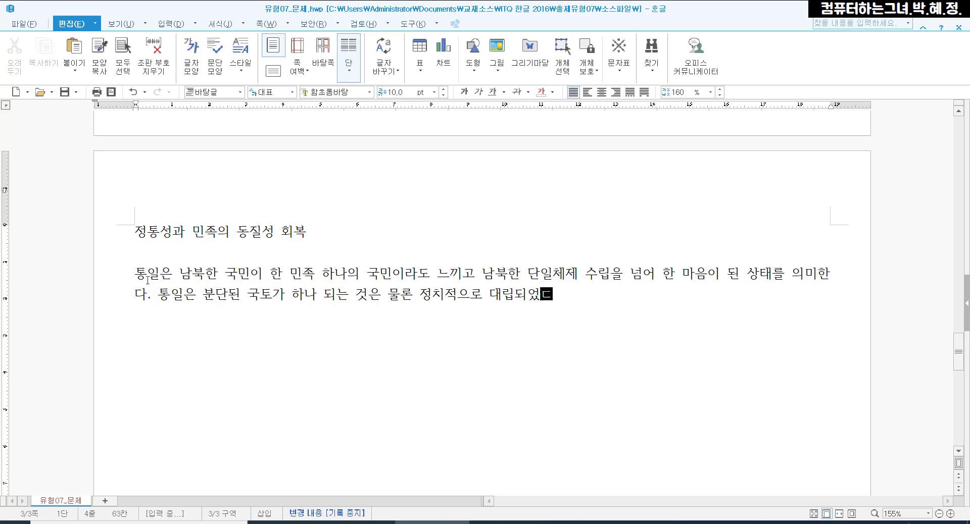
{"action": "type", "text": " 하나로 만든"}
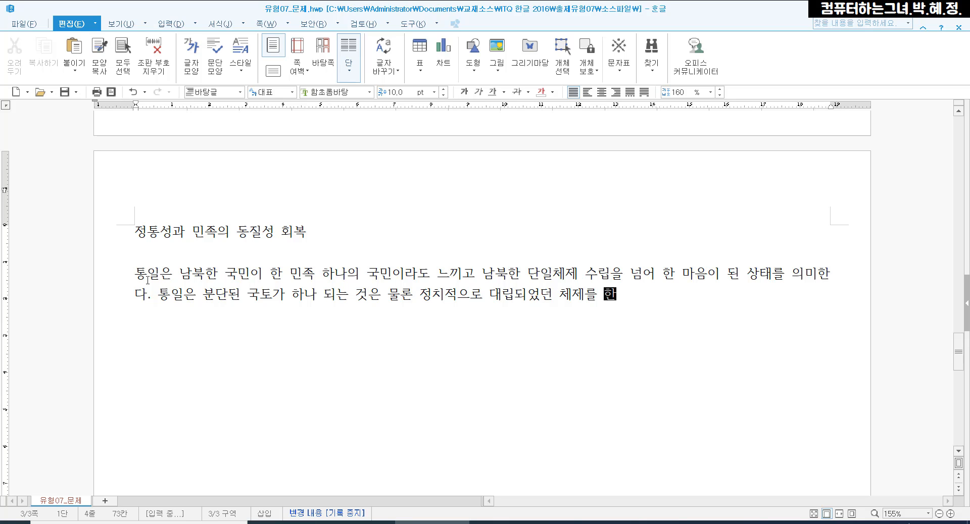
{"action": "type", "text": "는 "}
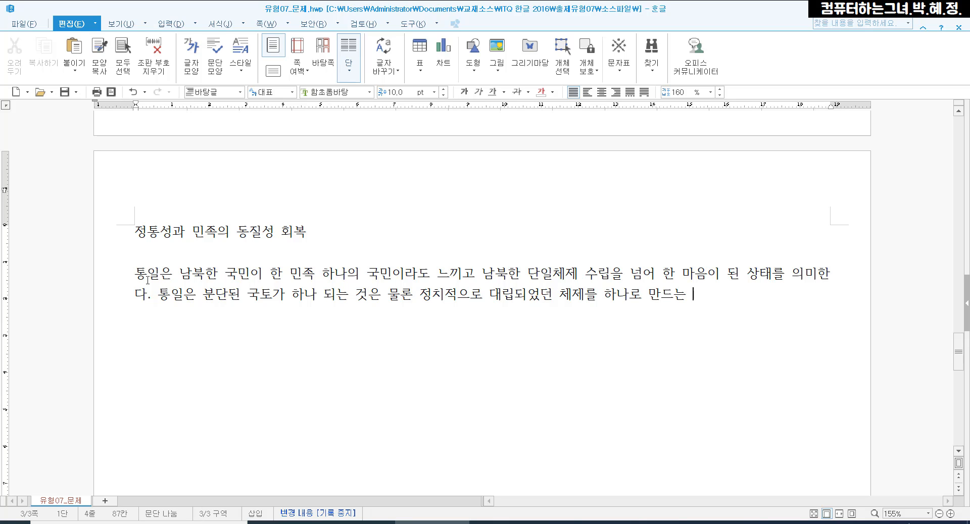
{"action": "type", "text": "것이고, 경"}
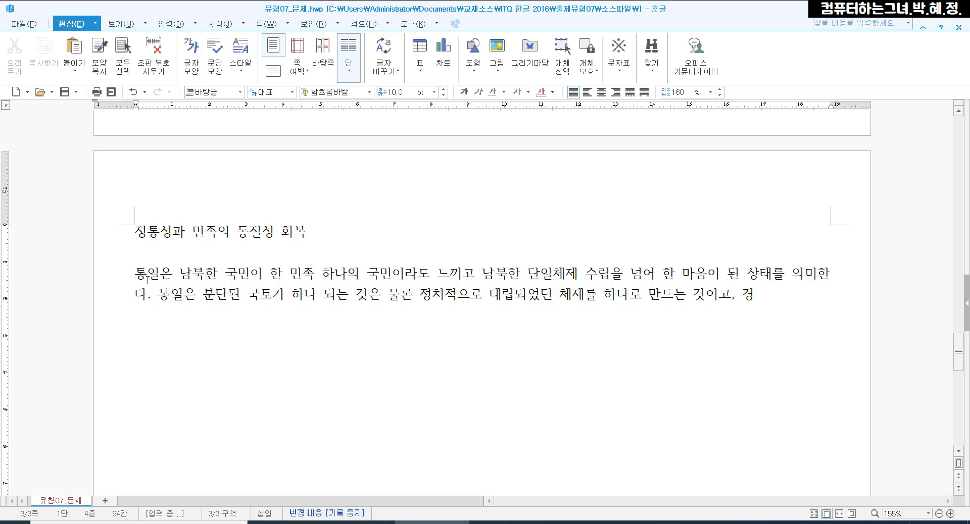
{"action": "type", "text": "제적으로 "}
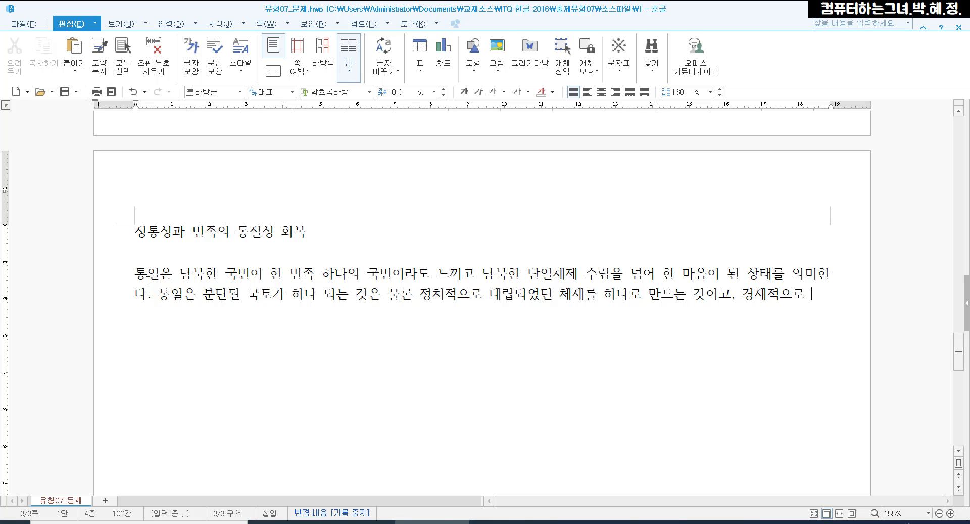
{"action": "type", "text": "서로 다른 제도를 "}
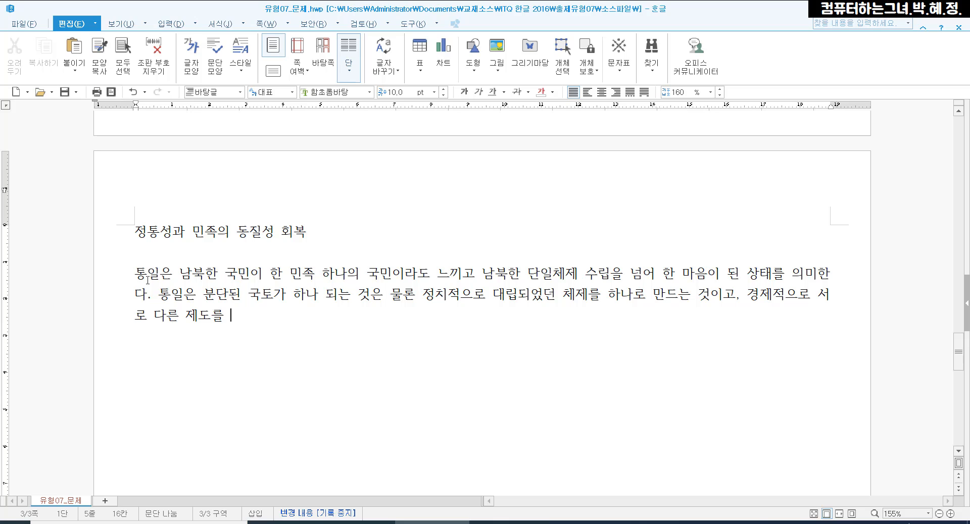
{"action": "type", "text": "하나로 거"}
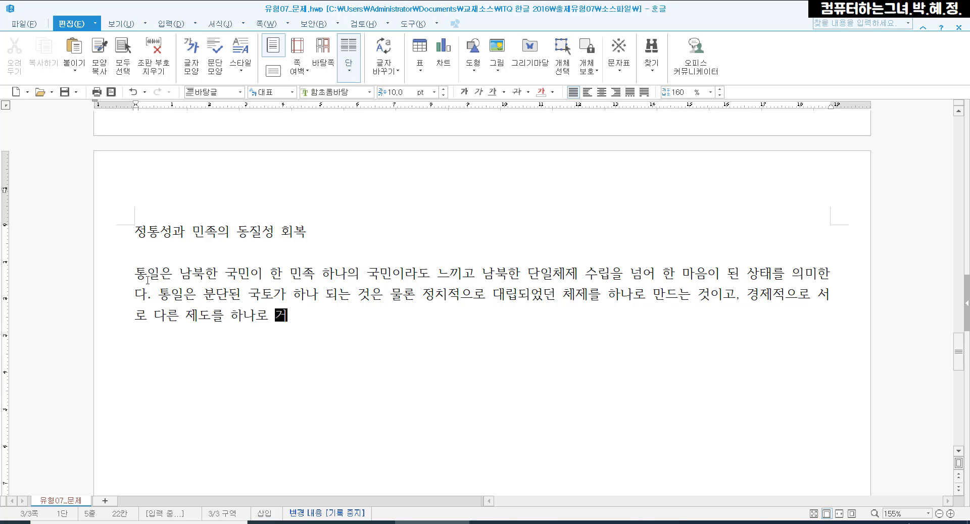
{"action": "type", "text": "듭나게 하는"}
{"action": "type", "text": " 거"}
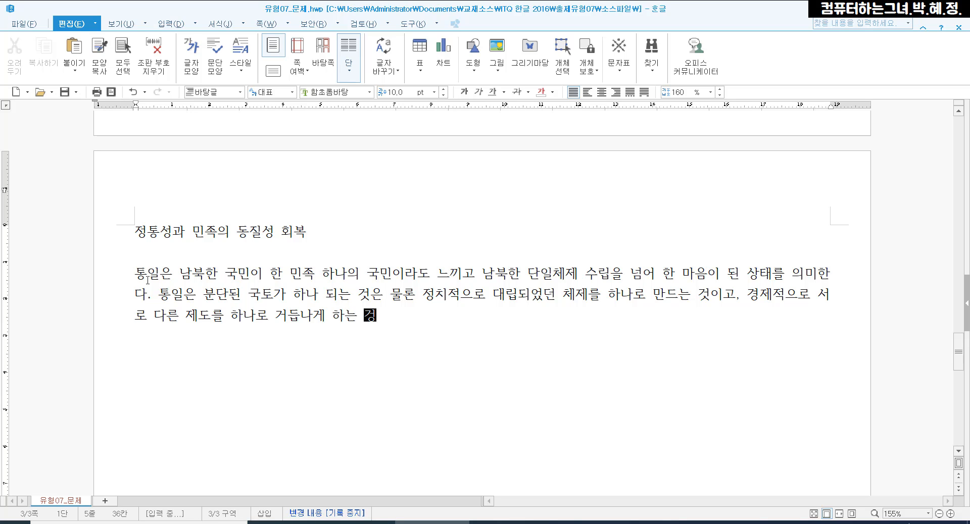
{"action": "type", "text": "것이며,"}
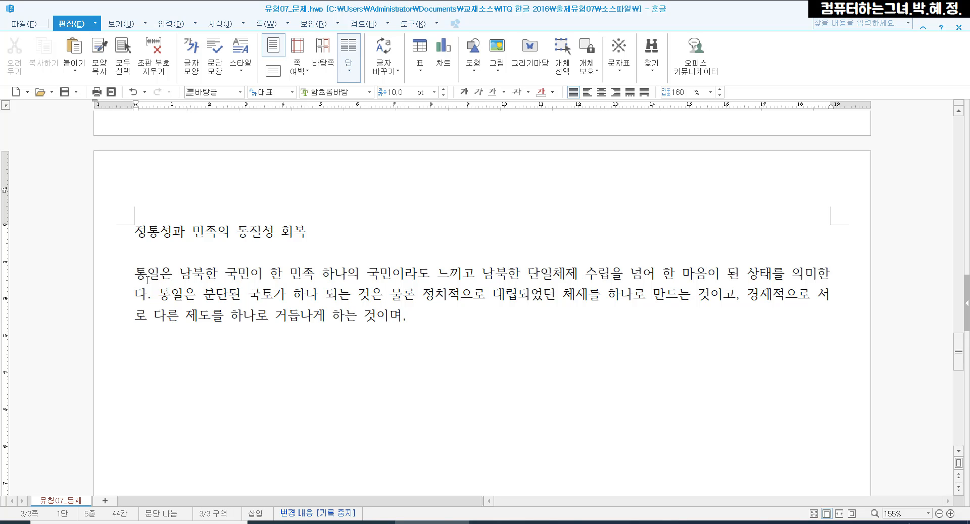
- Type "경제적으로 서로 다른 제도를 하나로 거듭나게 하는 것이며," and paste the remainder of the first paragraph
{"action": "type", "text": "남북주민 사이에 내면화된 이질적인 문화를 하나로 다시 탄생시키는 것이다. 우리가 추구하는 통일은 인류 보편적 가치로 자리 잡은 자유민주주의와 시장경제를 바탕으로 구성된 모두의 자유와 인권이 보장되는 민족공동체의 건설이다."}
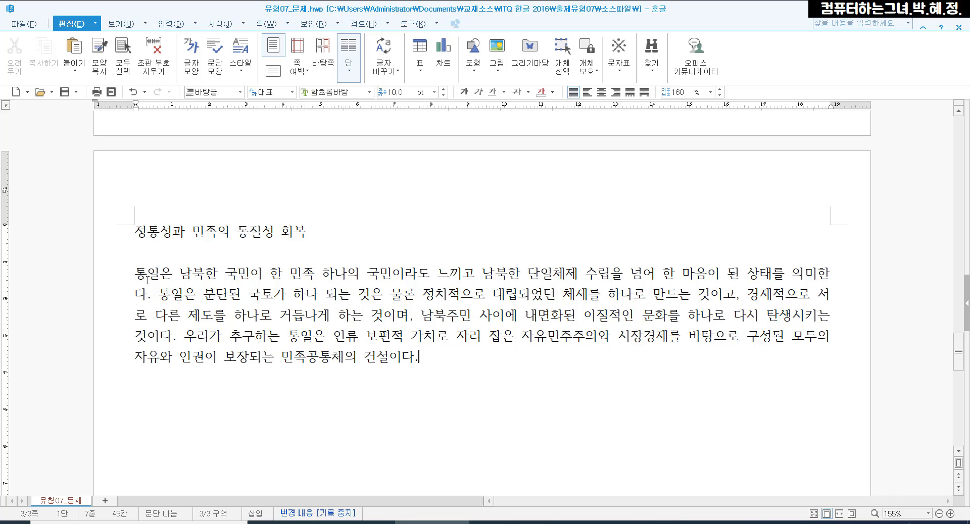
- Start a new indented paragraph with "통일은 분단으로 인해 굴절된 역사를 바로잡고, 민"
{"action": "key", "text": "Return"}
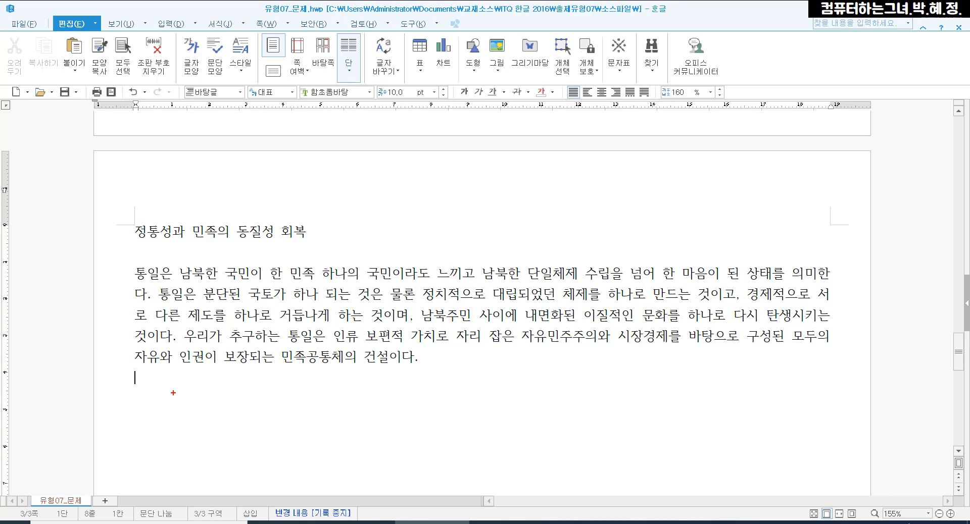
{"action": "mouse_move", "coordinate": [173, 393]}
{"action": "left_mouse_down"}
{"action": "mouse_move", "coordinate": [122, 387]}
{"action": "mouse_move", "coordinate": [134, 370]}
{"action": "mouse_move", "coordinate": [161, 370]}
{"action": "mouse_move", "coordinate": [168, 390]}
{"action": "left_mouse_up"}
{"action": "mouse_move", "coordinate": [132, 344]}
{"action": "left_mouse_down"}
{"action": "mouse_move", "coordinate": [136, 360]}
{"action": "mouse_move", "coordinate": [145, 339]}
{"action": "mouse_move", "coordinate": [154, 351]}
{"action": "mouse_move", "coordinate": [174, 331]}
{"action": "left_mouse_up"}
{"action": "key", "text": "Escape"}
{"action": "type", "text": "통일은 ㅁ"}
{"action": "type", "text": "문단으로 인해"}
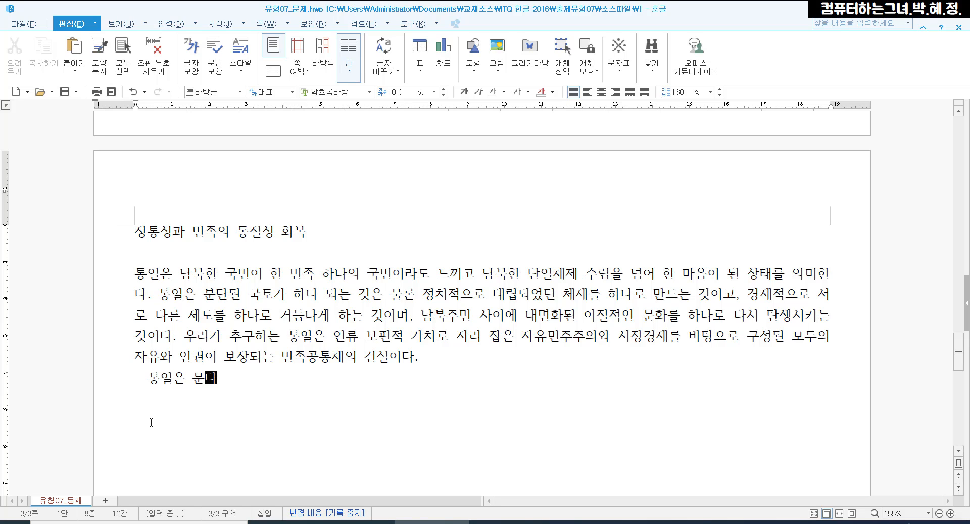
{"action": "type", "text": " 굴절된 역"}
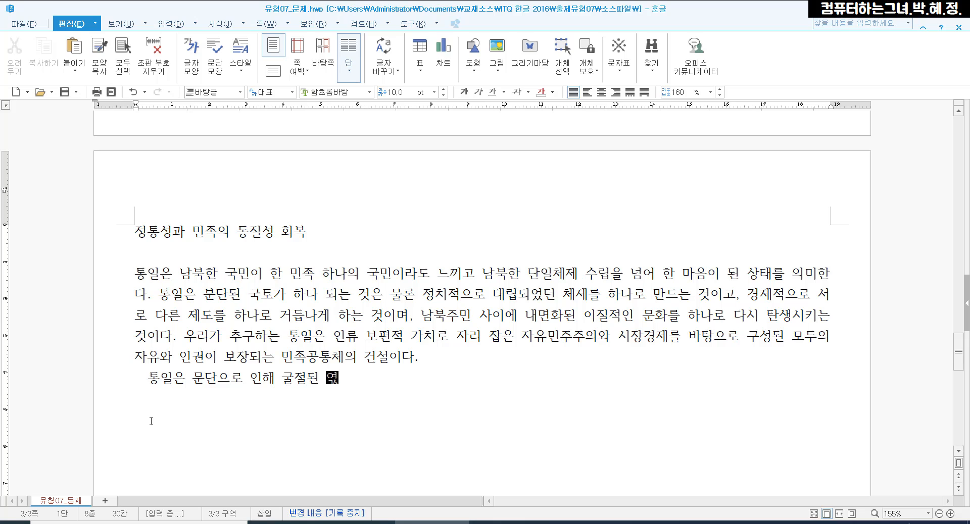
{"action": "type", "text": "사를 밟로잡고, "}
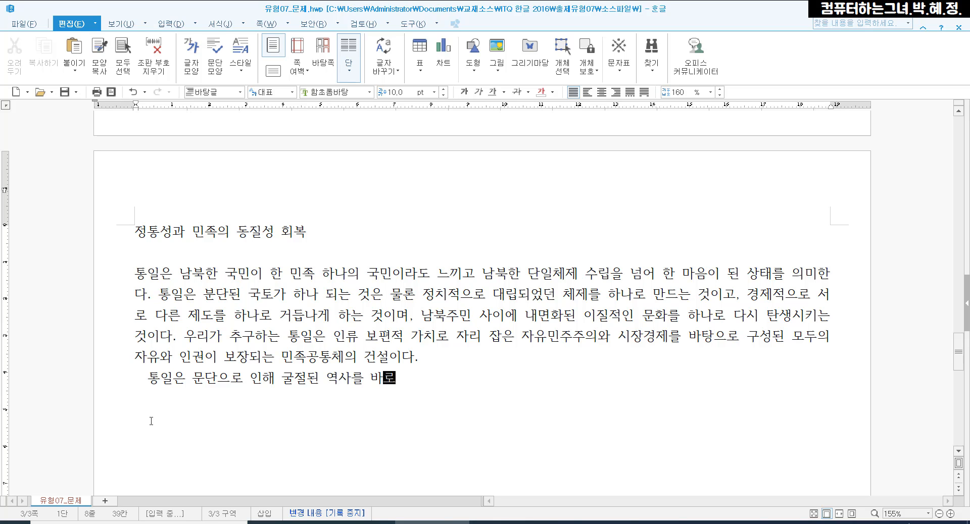
{"action": "type", "text": "민"}
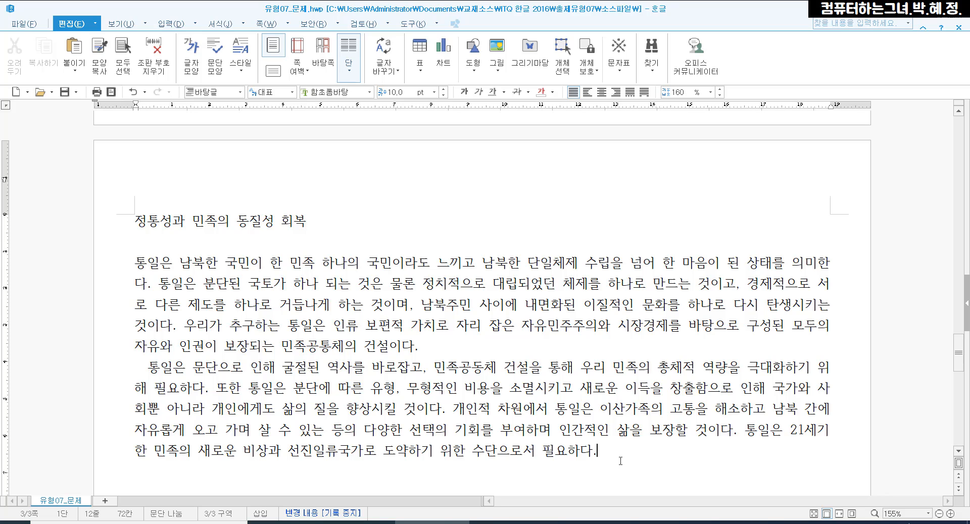
- Below the second paragraph, add a blank line and type the section lines from "학교 통일교육의 실태와 방향" to "지역별 통일관 현황"
{"action": "key", "text": "Return"}
{"action": "key", "text": "Return"}
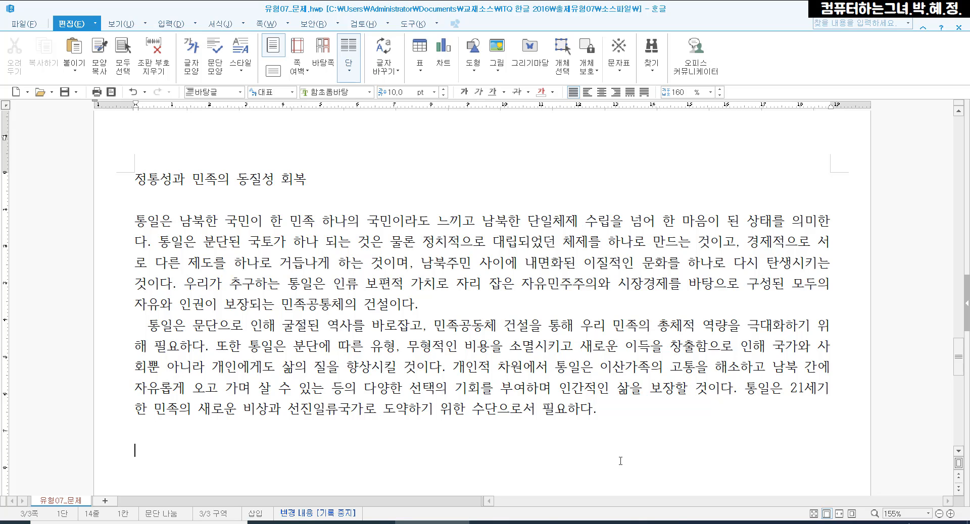
{"action": "type", "text": "학교 통읽"}
{"action": "type", "text": "교육의 실태"}
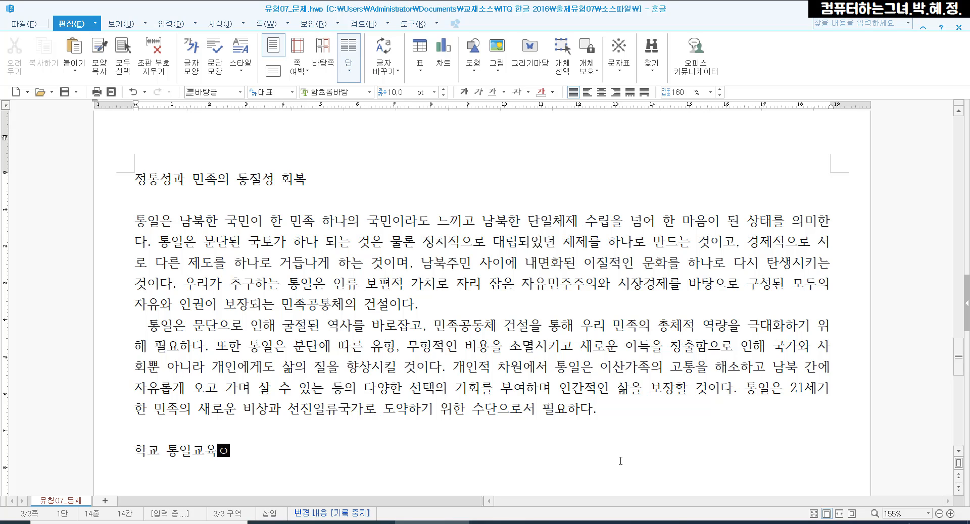
{"action": "type", "text": "와 문제"}
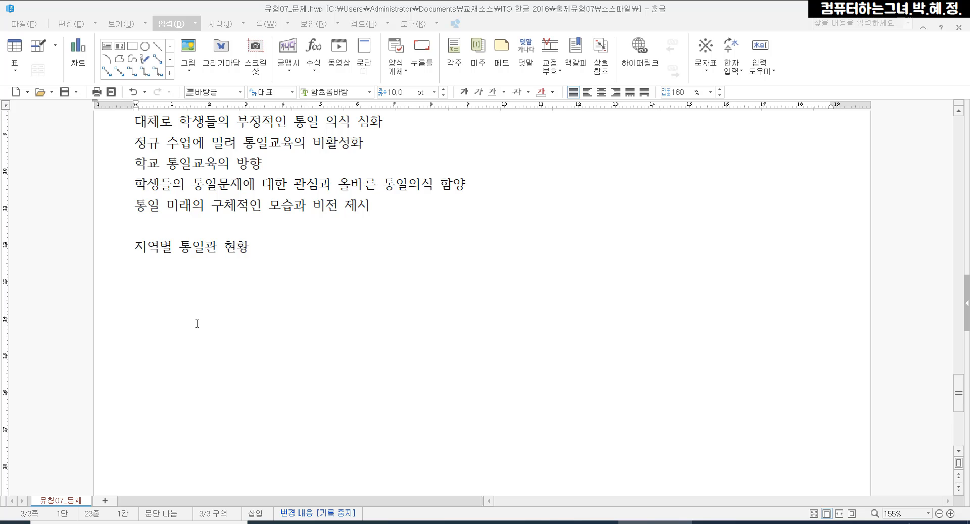
- Insert a table with 6 rows and 4 columns below the "지역별 통일관 현황" heading
{"action": "left_click", "coordinate": [166, 282]}
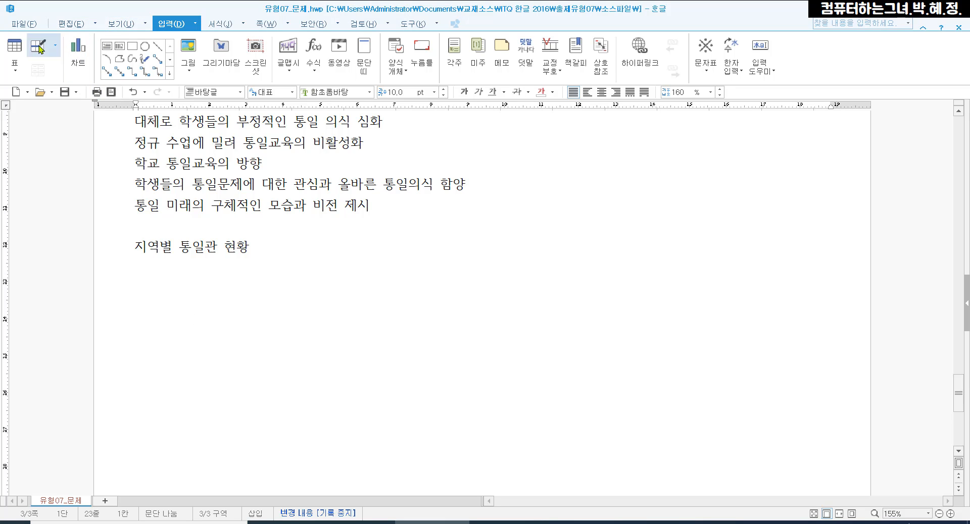
{"action": "left_click", "coordinate": [14, 47]}
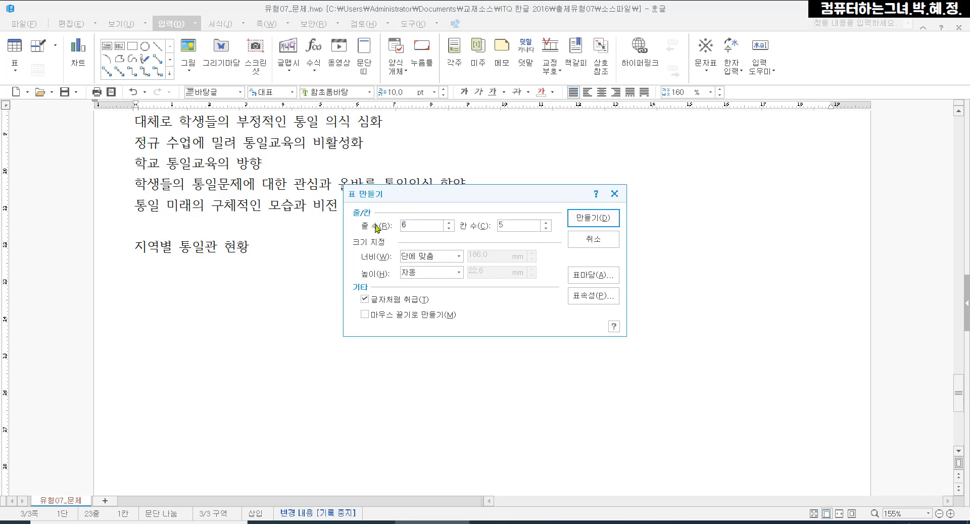
{"action": "left_click", "coordinate": [545, 229]}
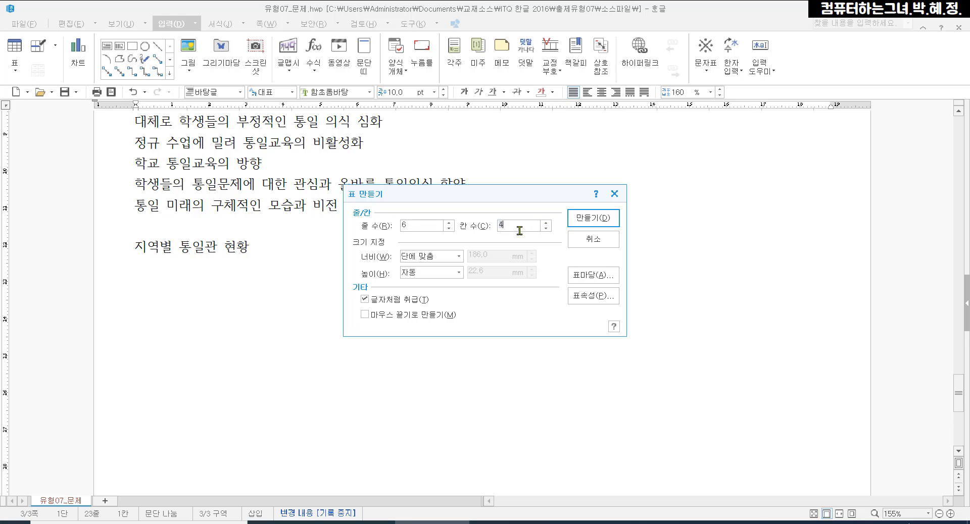
{"action": "left_click", "coordinate": [577, 226]}
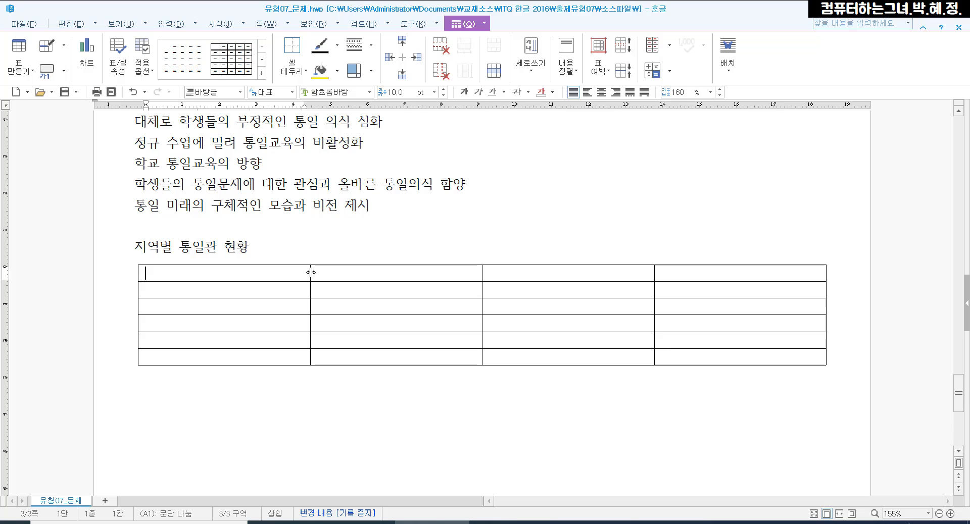
- Narrow the first and last table columns and widen the middle two by moving the column borders
{"action": "left_click_drag", "start_coordinate": [311, 272], "coordinate": [223, 273]}
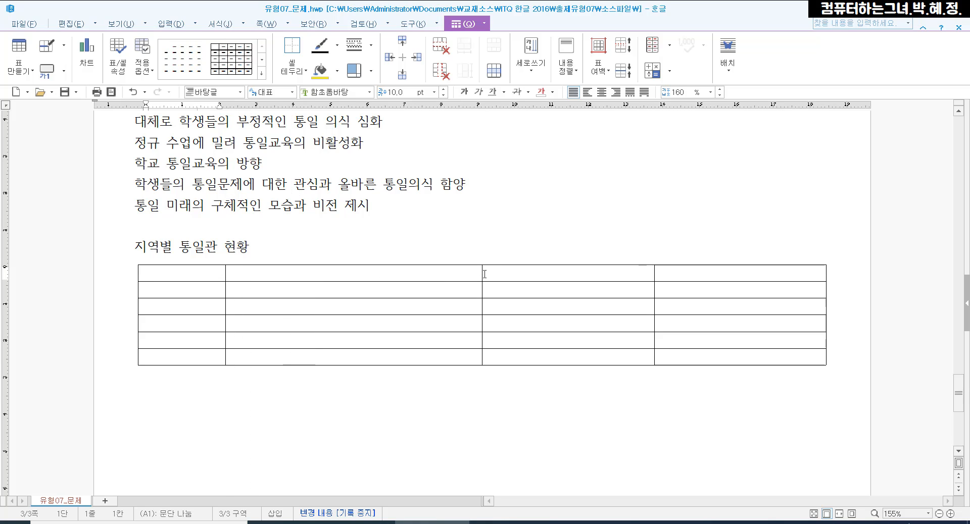
{"action": "left_click_drag", "start_coordinate": [481, 275], "coordinate": [449, 275]}
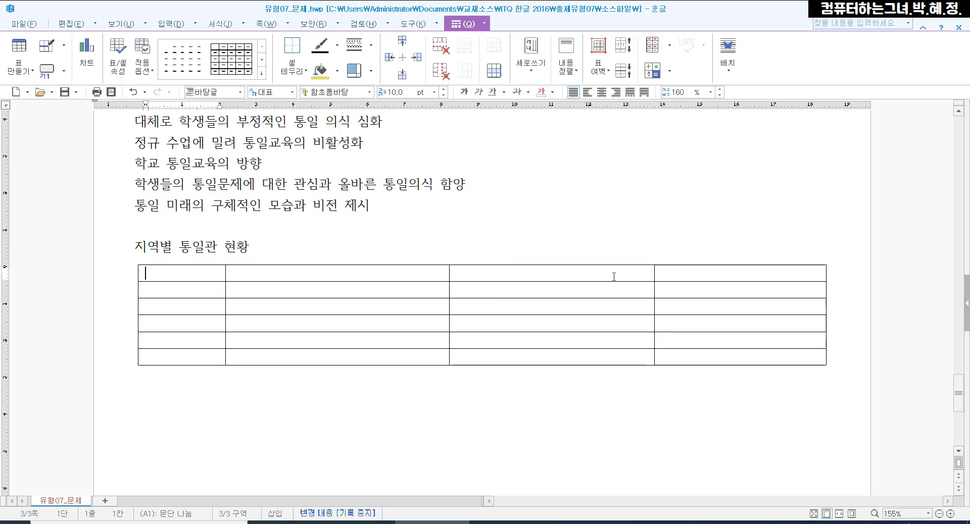
{"action": "left_click_drag", "start_coordinate": [655, 272], "coordinate": [702, 281]}
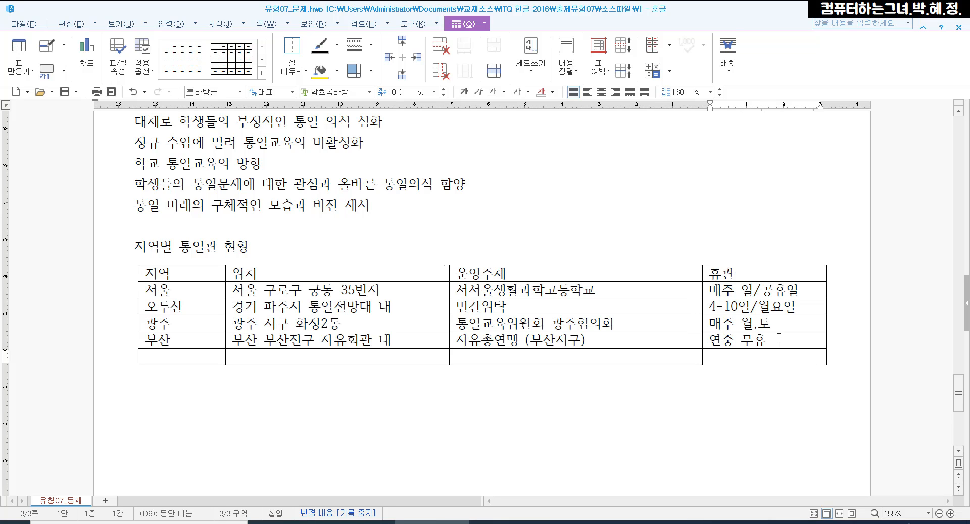
{"action": "left_click", "coordinate": [779, 338]}
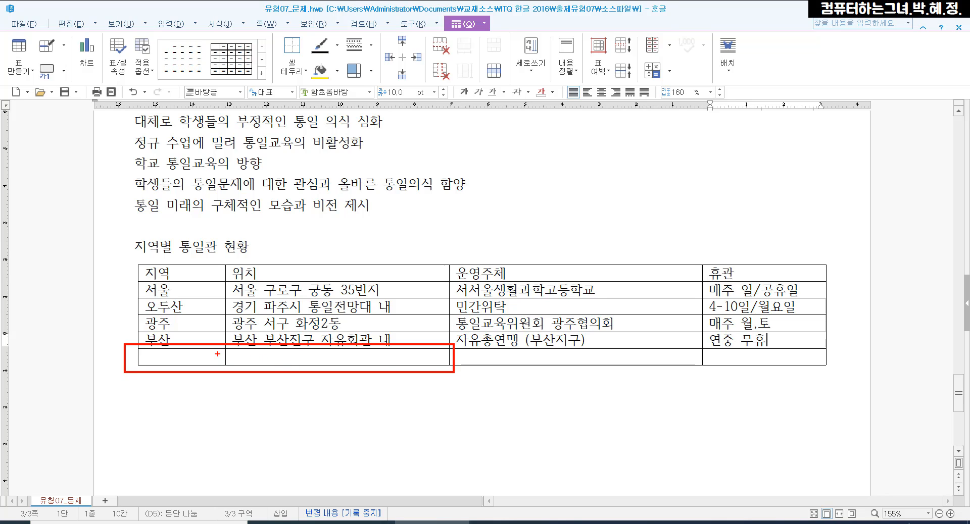
{"action": "left_click_drag", "start_coordinate": [218, 347], "coordinate": [187, 363]}
{"action": "left_click_drag", "start_coordinate": [266, 343], "coordinate": [224, 368]}
{"action": "left_click_drag", "start_coordinate": [331, 350], "coordinate": [299, 370]}
{"action": "left_click_drag", "start_coordinate": [382, 356], "coordinate": [370, 374]}
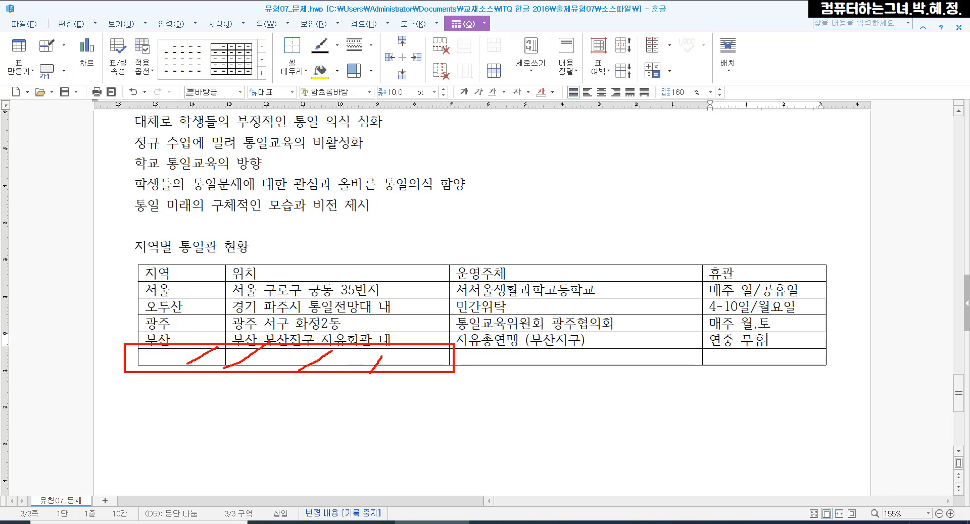
{"action": "key", "text": "Escape"}
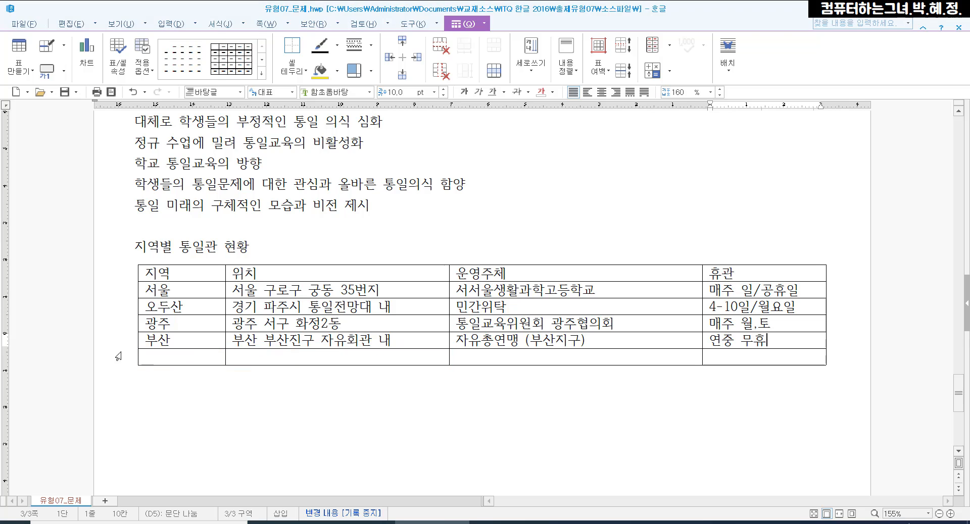
- Merge the first two cells of the table's last row
{"action": "left_click_drag", "start_coordinate": [168, 358], "coordinate": [245, 355]}
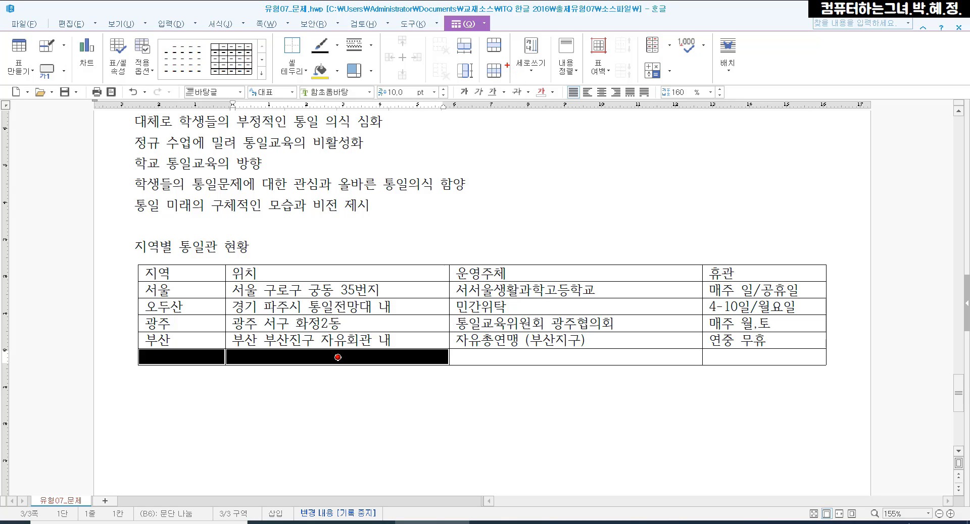
{"action": "mouse_move", "coordinate": [477, 30]}
{"action": "left_mouse_down"}
{"action": "mouse_move", "coordinate": [491, 61]}
{"action": "mouse_move", "coordinate": [512, 62]}
{"action": "left_mouse_up"}
{"action": "left_click", "coordinate": [493, 45]}
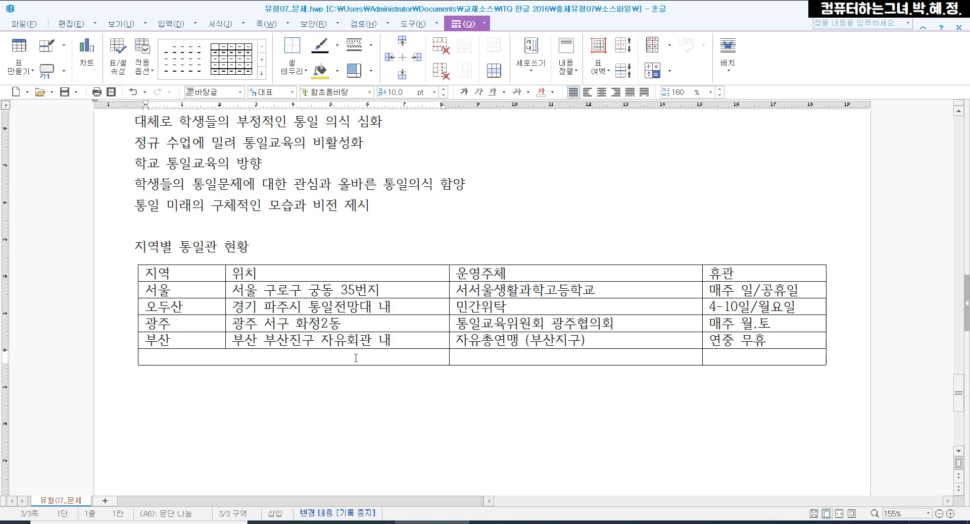
- Merge the last two cells of the table's last row
{"action": "left_click", "coordinate": [498, 356]}
{"action": "left_click_drag", "start_coordinate": [498, 356], "coordinate": [751, 356]}
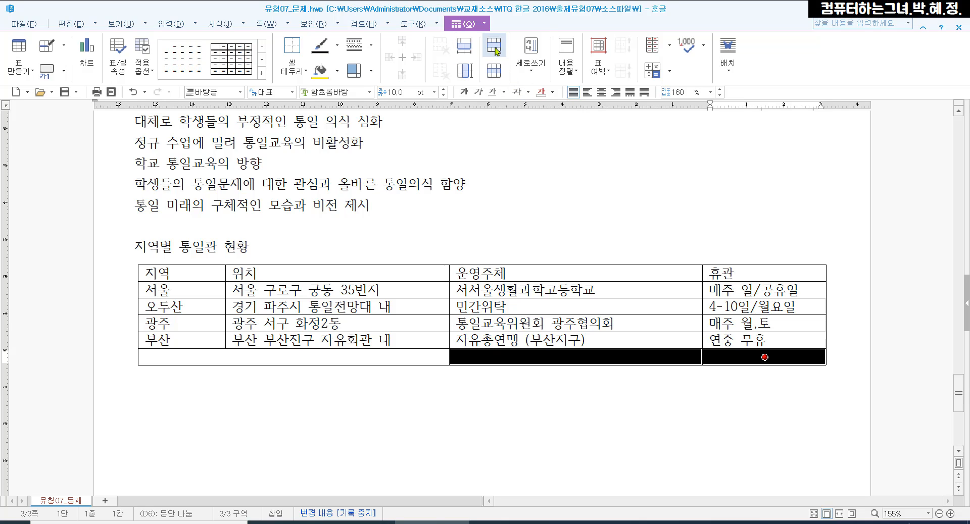
{"action": "key", "text": "ctrl"}
{"action": "key", "text": "ctrl"}
{"action": "key", "text": "ctrl"}
{"action": "left_click", "coordinate": [495, 51]}
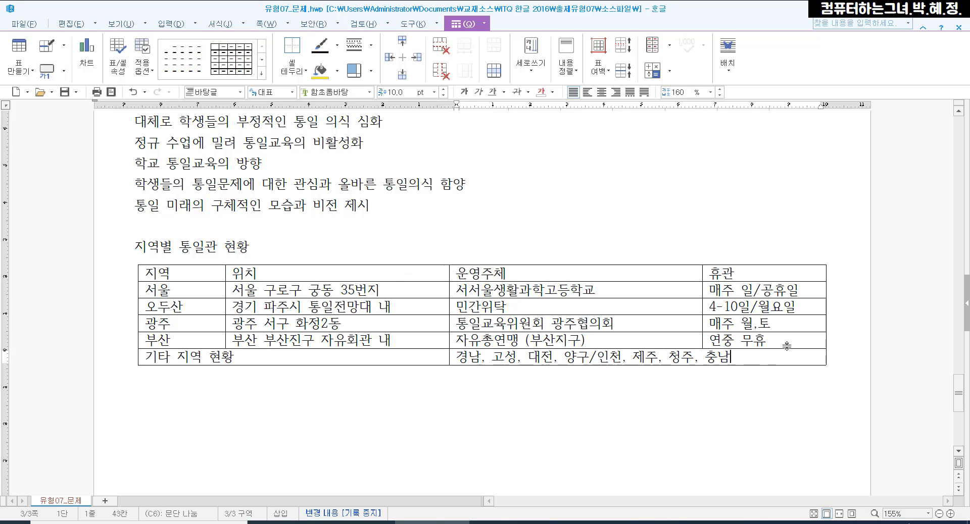
- Below the table, add a blank line and type the heading "통일교육 운영계획"
{"action": "left_click", "coordinate": [834, 348]}
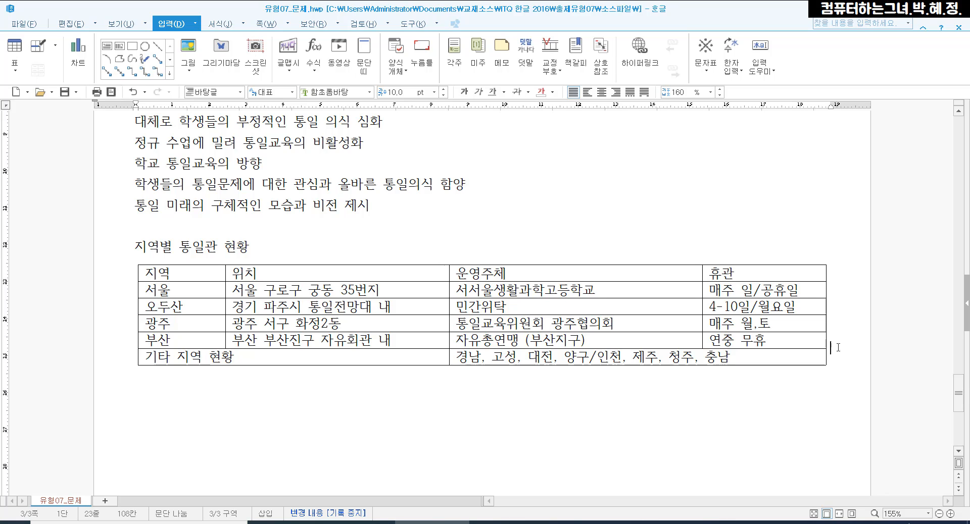
{"action": "key", "text": "Return"}
{"action": "key", "text": "Return"}
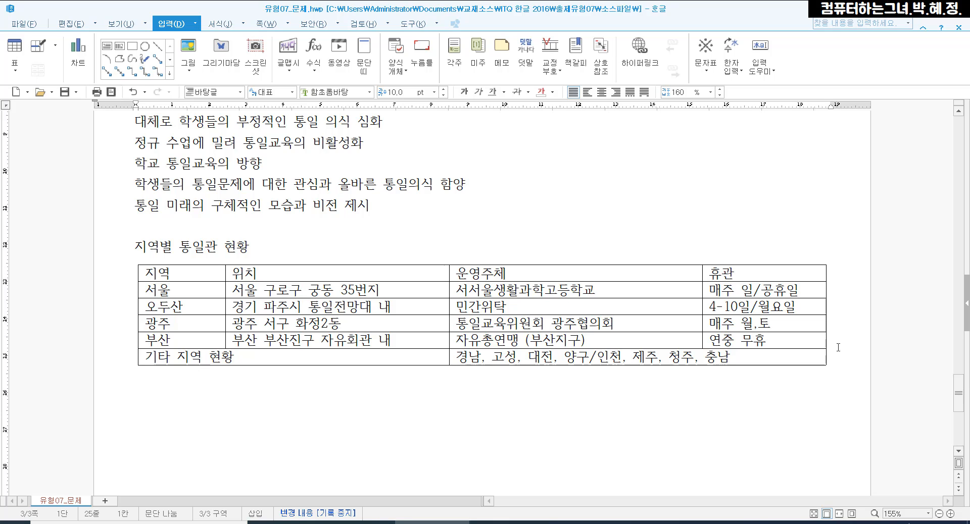
{"action": "type", "text": "통일교육 "}
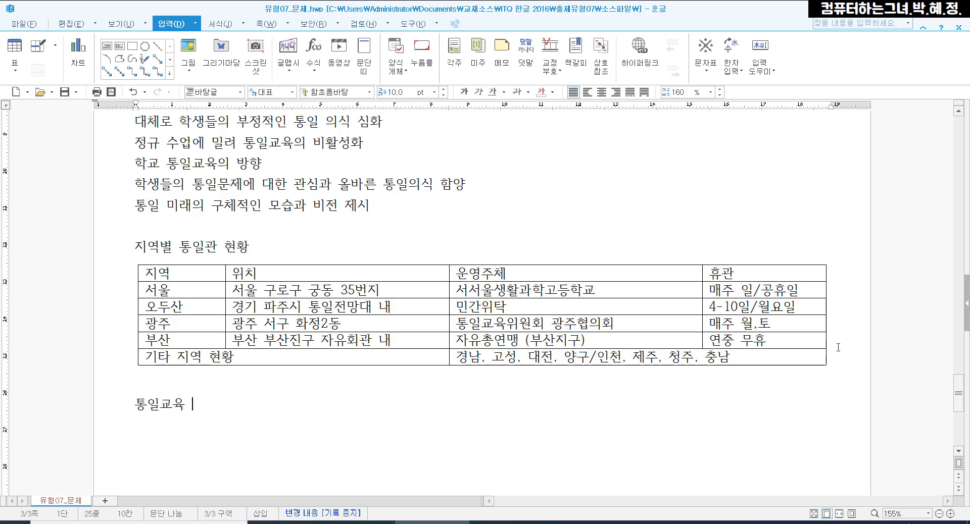
{"action": "type", "text": "운영계획"}
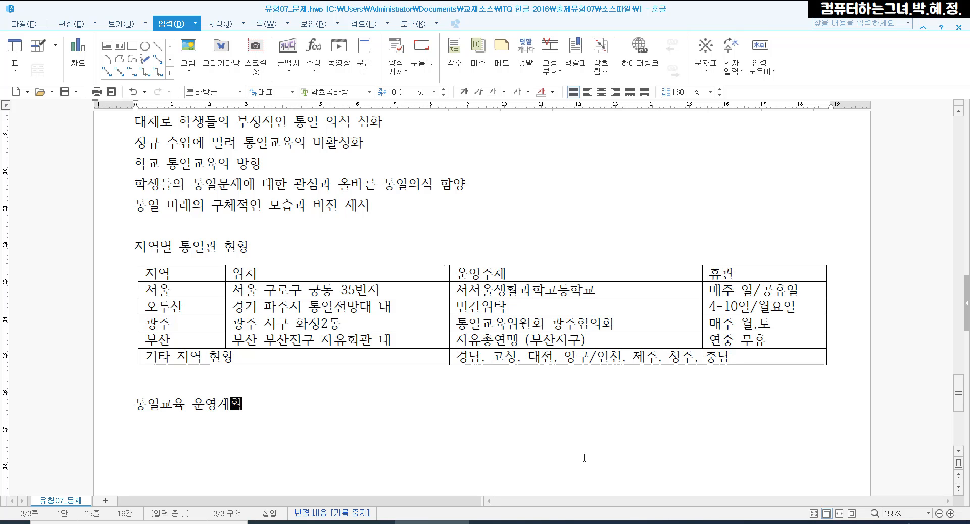
- Review the document from the title down to the "통일교육 운영계획" heading
{"action": "scroll", "coordinate": [584, 449], "scroll_direction": "up", "scroll_amount": 10}
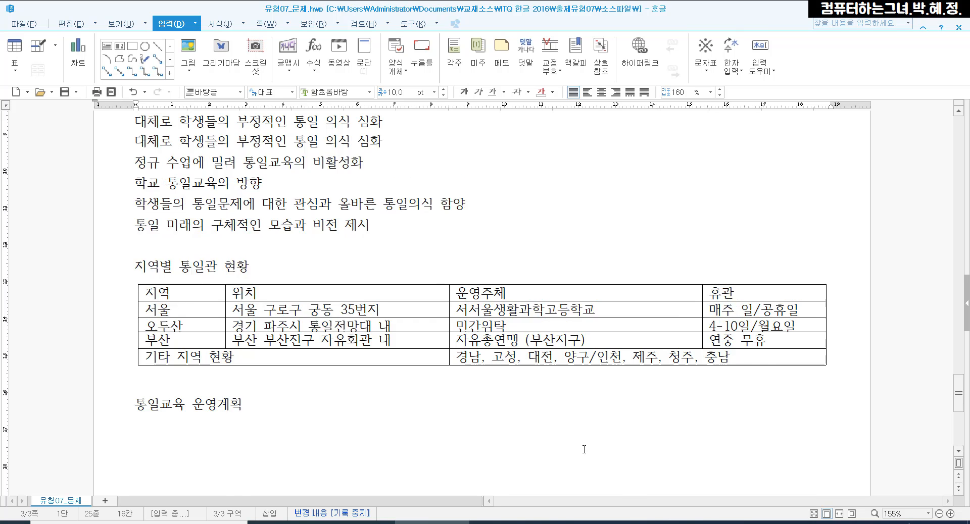
{"action": "scroll", "coordinate": [584, 448], "scroll_direction": "down", "scroll_amount": 1}
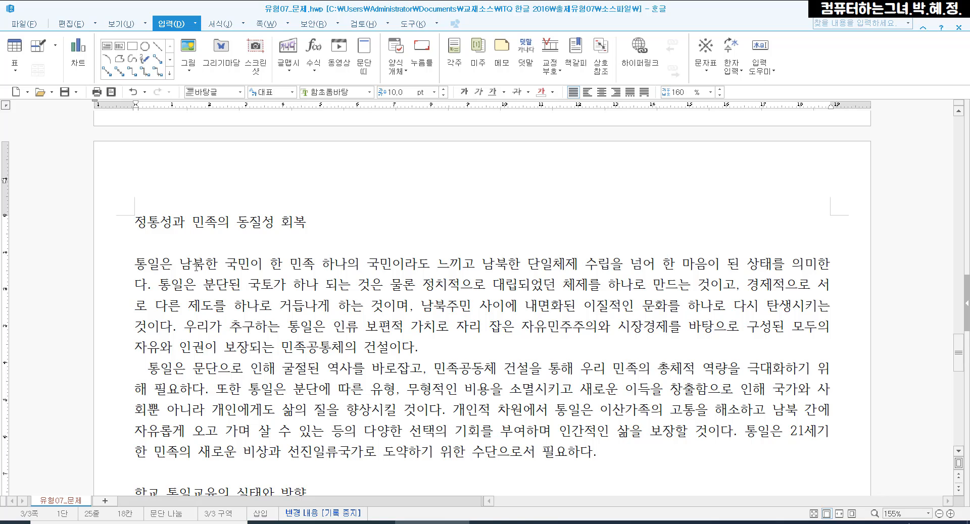
{"action": "mouse_move", "coordinate": [149, 233]}
{"action": "left_mouse_down"}
{"action": "mouse_move", "coordinate": [155, 248]}
{"action": "mouse_move", "coordinate": [175, 233]}
{"action": "left_mouse_up"}
{"action": "mouse_move", "coordinate": [127, 364]}
{"action": "left_mouse_down"}
{"action": "mouse_move", "coordinate": [130, 377]}
{"action": "mouse_move", "coordinate": [134, 366]}
{"action": "mouse_move", "coordinate": [143, 375]}
{"action": "mouse_move", "coordinate": [146, 360]}
{"action": "left_mouse_up"}
{"action": "key", "text": "Escape"}
{"action": "scroll", "coordinate": [199, 237], "scroll_direction": "down", "scroll_amount": 3}
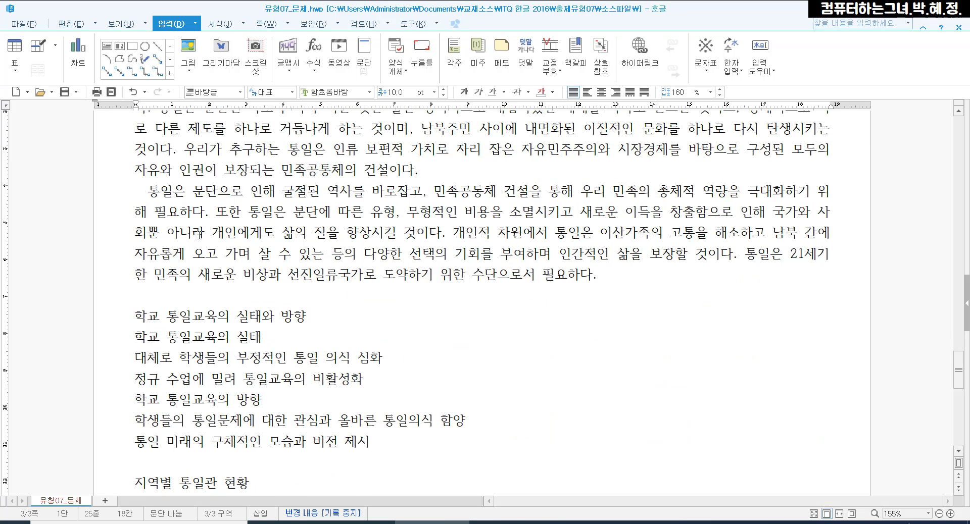
{"action": "scroll", "coordinate": [199, 233], "scroll_direction": "down", "scroll_amount": 1}
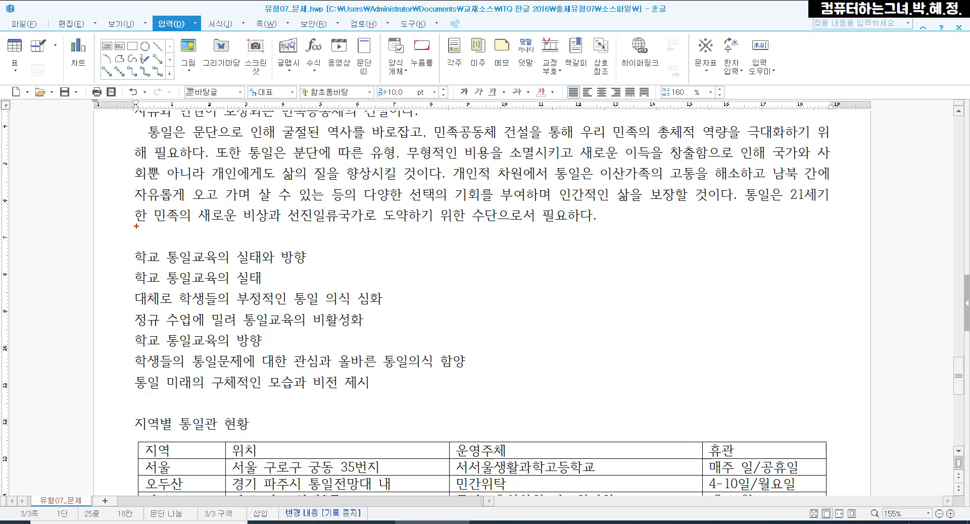
{"action": "mouse_move", "coordinate": [136, 226]}
{"action": "left_mouse_down"}
{"action": "mouse_move", "coordinate": [143, 244]}
{"action": "mouse_move", "coordinate": [154, 226]}
{"action": "left_mouse_up"}
{"action": "mouse_move", "coordinate": [134, 390]}
{"action": "left_mouse_down"}
{"action": "mouse_move", "coordinate": [145, 410]}
{"action": "mouse_move", "coordinate": [168, 381]}
{"action": "left_mouse_up"}
{"action": "key", "text": "Escape"}
{"action": "scroll", "coordinate": [170, 225], "scroll_direction": "down", "scroll_amount": 4}
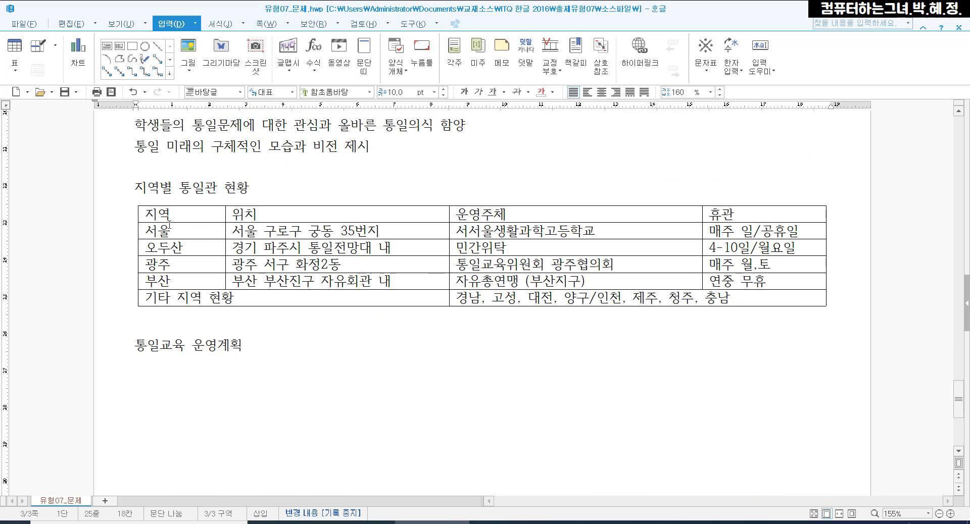
{"action": "key", "text": "ctrl+2"}
{"action": "mouse_move", "coordinate": [132, 312]}
{"action": "left_mouse_down"}
{"action": "mouse_move", "coordinate": [154, 318]}
{"action": "mouse_move", "coordinate": [158, 310]}
{"action": "left_mouse_up"}
{"action": "key", "text": "Escape"}
{"action": "scroll", "coordinate": [417, 350], "scroll_direction": "up", "scroll_amount": 5}
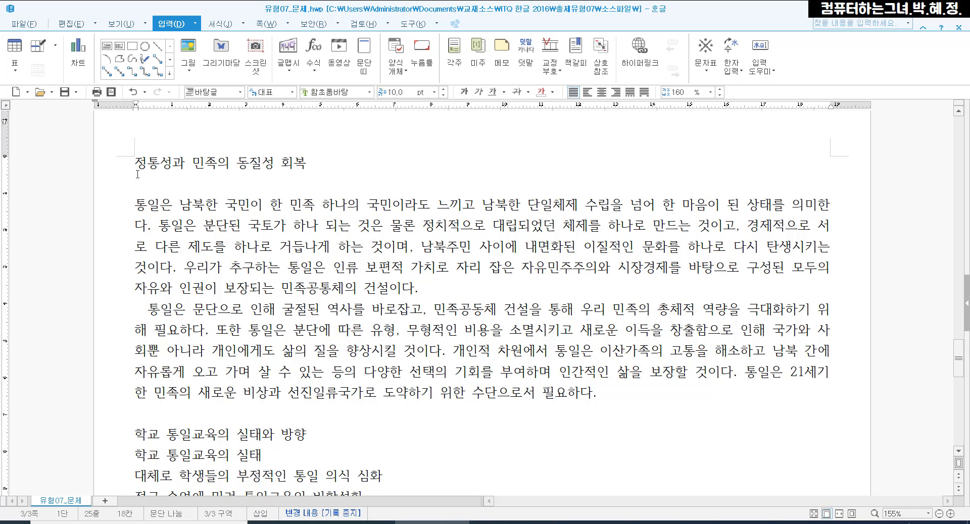
- Set the title "정통성과 민족의 동질성 회복" to the 굴림 font at 18 pt
{"action": "left_click_drag", "start_coordinate": [135, 163], "coordinate": [306, 164]}
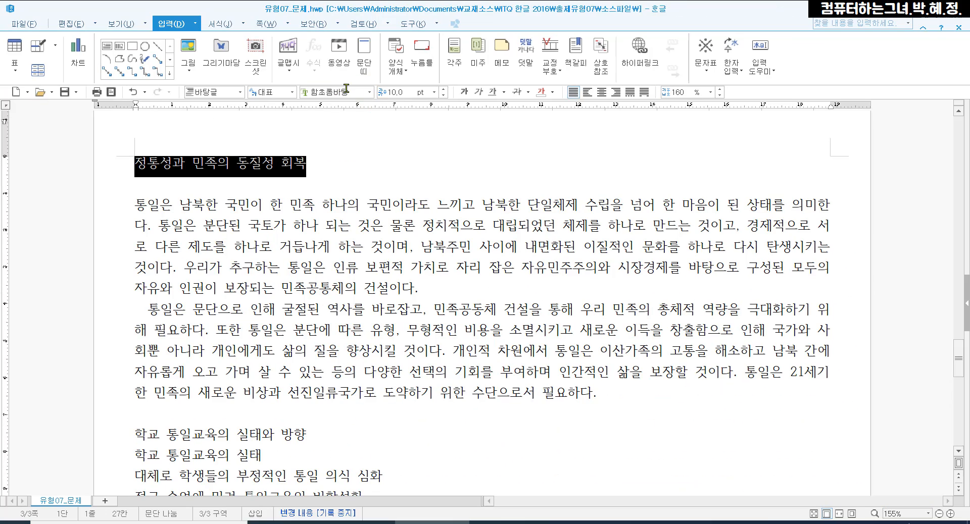
{"action": "left_click", "coordinate": [346, 88]}
{"action": "type", "text": "구"}
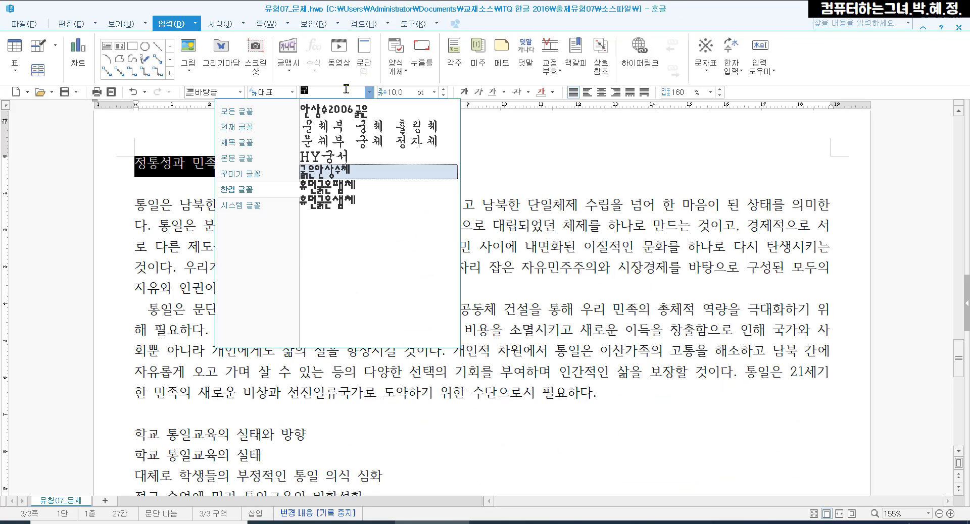
{"action": "left_click", "coordinate": [256, 112]}
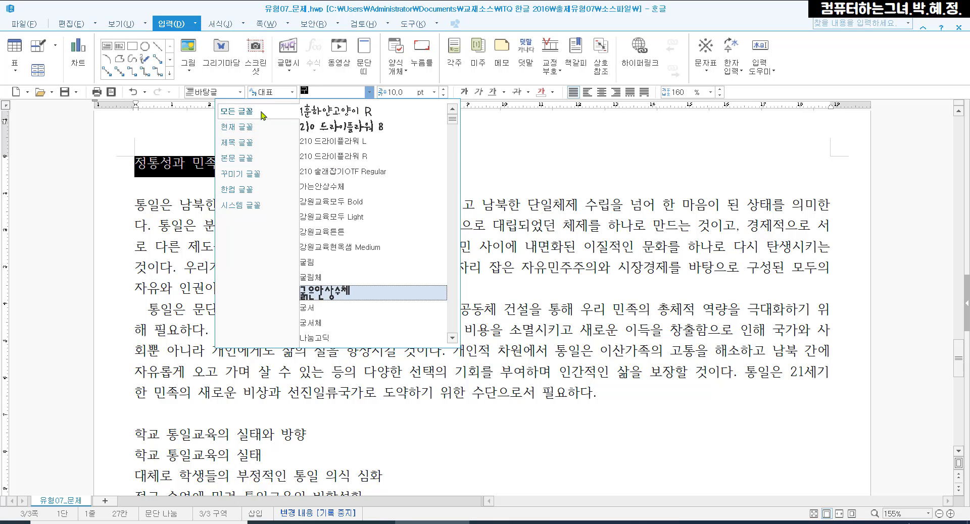
{"action": "type", "text": "ㄹ"}
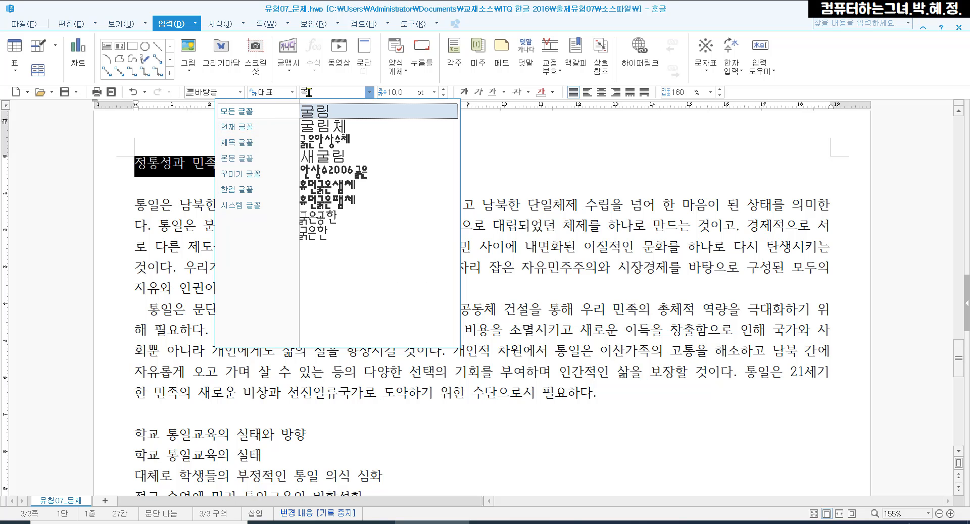
{"action": "left_click", "coordinate": [331, 111]}
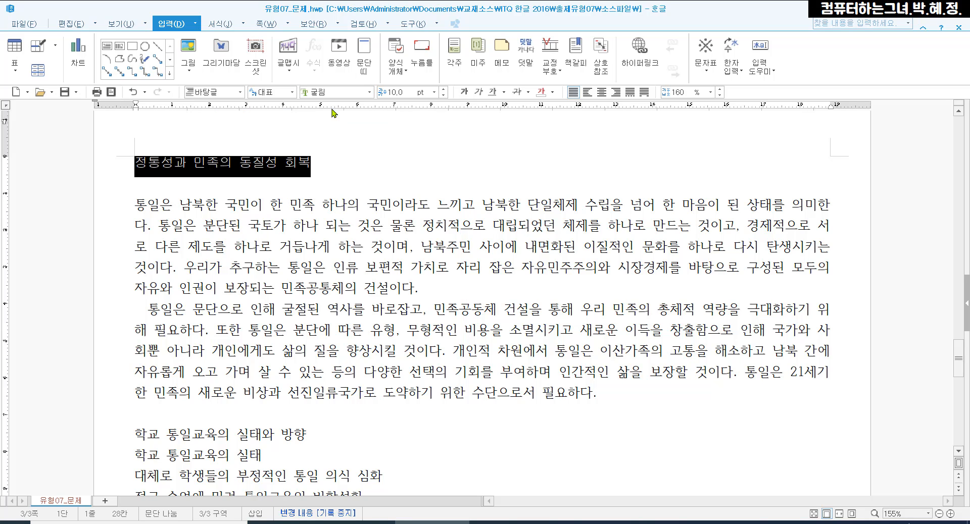
{"action": "left_click", "coordinate": [405, 92]}
{"action": "type", "text": "18"}
{"action": "key", "text": "Return"}
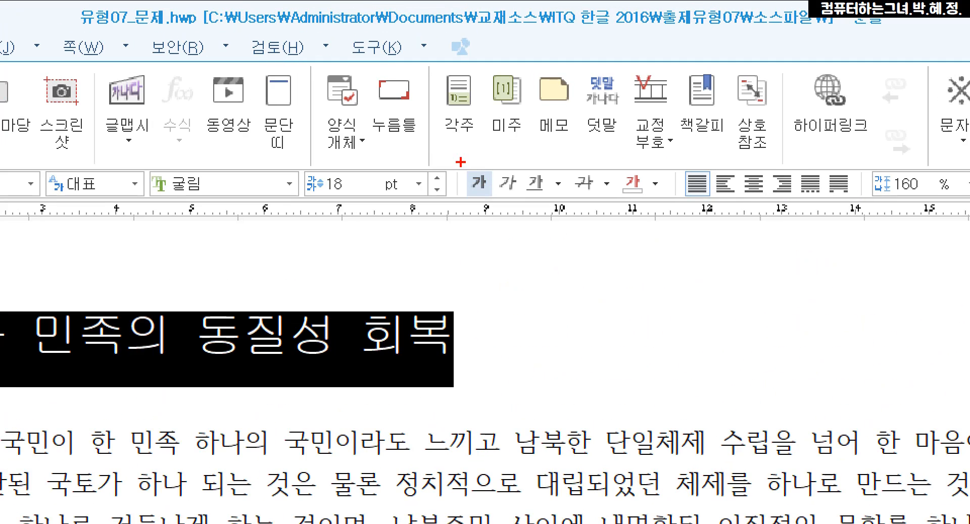
{"action": "mouse_move", "coordinate": [461, 162]}
{"action": "left_mouse_down"}
{"action": "mouse_move", "coordinate": [510, 233]}
{"action": "mouse_move", "coordinate": [498, 208]}
{"action": "left_mouse_up"}
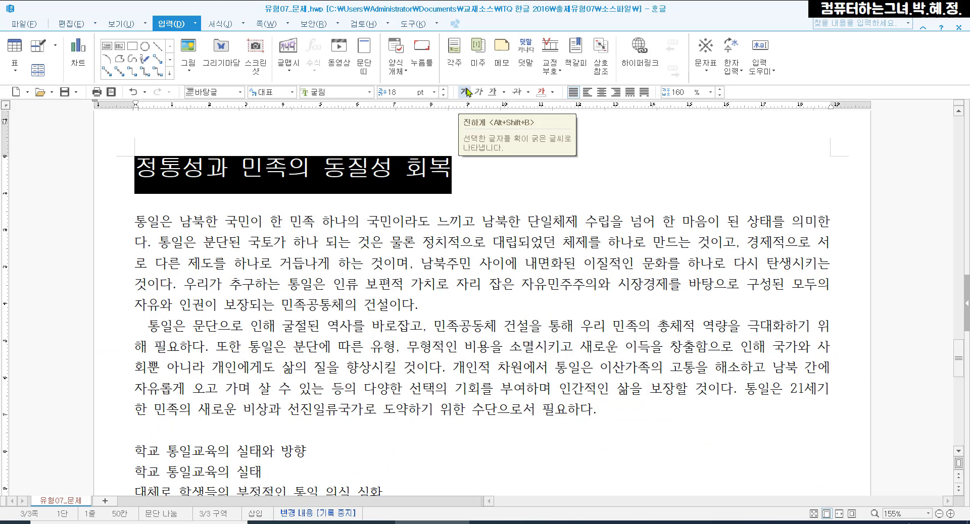
- Center the title and add the ruby text "통일한국" above it
{"action": "left_click", "coordinate": [606, 94]}
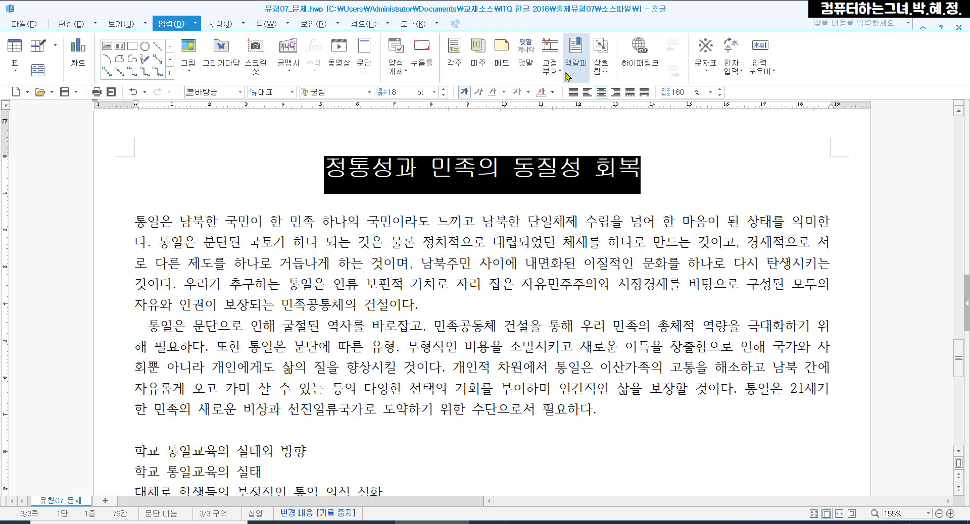
{"action": "mouse_move", "coordinate": [504, 30]}
{"action": "left_mouse_down"}
{"action": "mouse_move", "coordinate": [521, 61]}
{"action": "mouse_move", "coordinate": [543, 73]}
{"action": "left_mouse_up"}
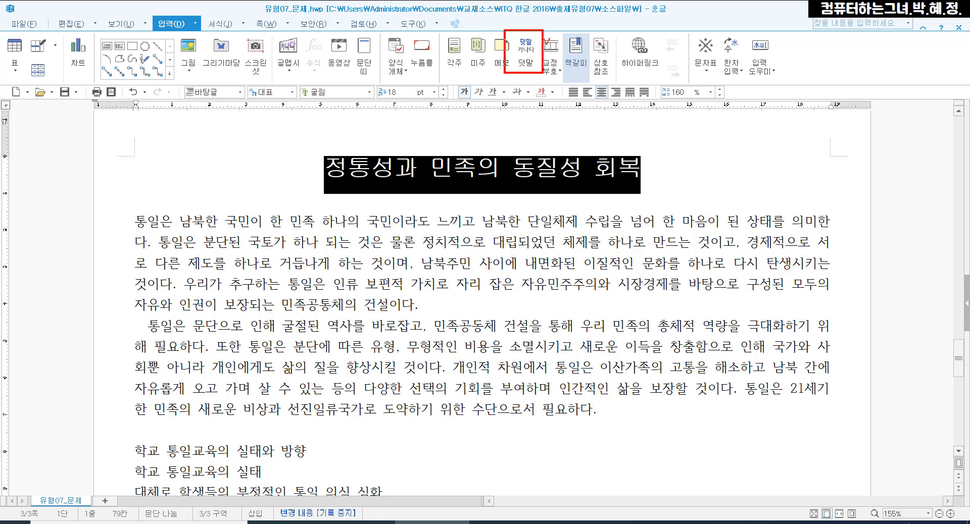
{"action": "left_click", "coordinate": [528, 50]}
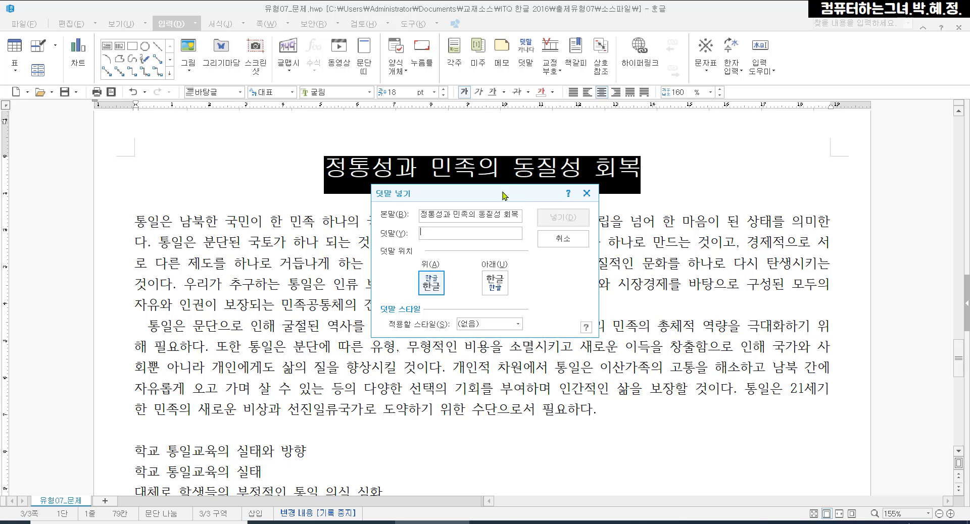
{"action": "left_click_drag", "start_coordinate": [504, 195], "coordinate": [562, 146]}
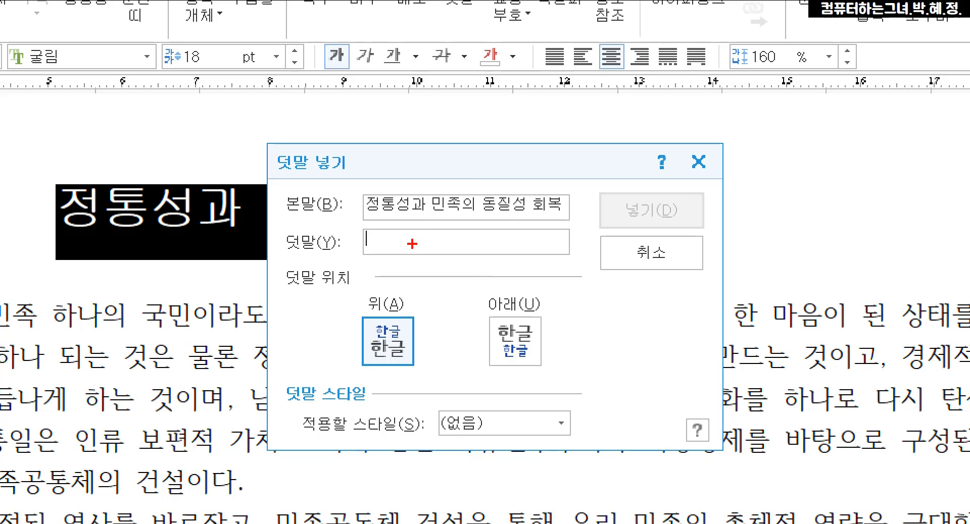
{"action": "left_click_drag", "start_coordinate": [352, 218], "coordinate": [582, 223]}
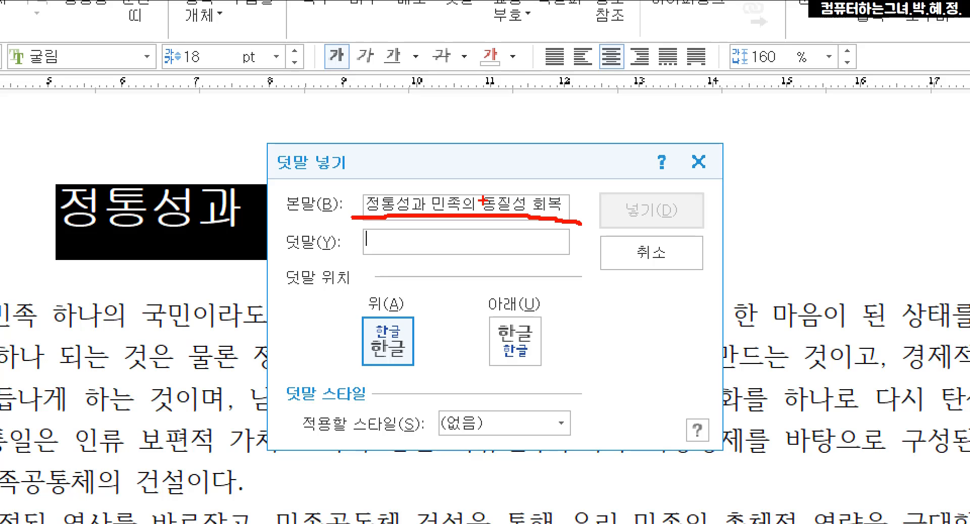
{"action": "mouse_move", "coordinate": [444, 221]}
{"action": "left_mouse_down"}
{"action": "mouse_move", "coordinate": [450, 241]}
{"action": "mouse_move", "coordinate": [499, 217]}
{"action": "mouse_move", "coordinate": [499, 207]}
{"action": "left_mouse_up"}
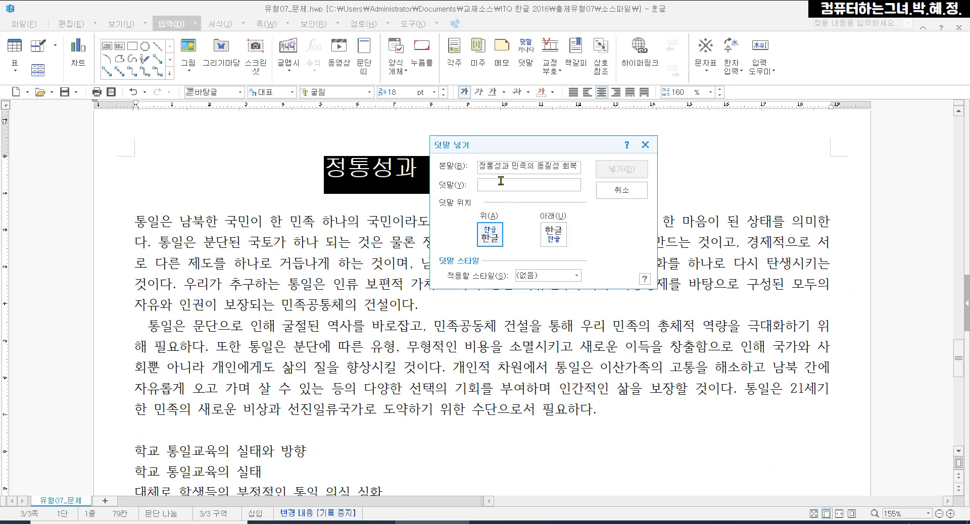
{"action": "type", "text": "통일한국"}
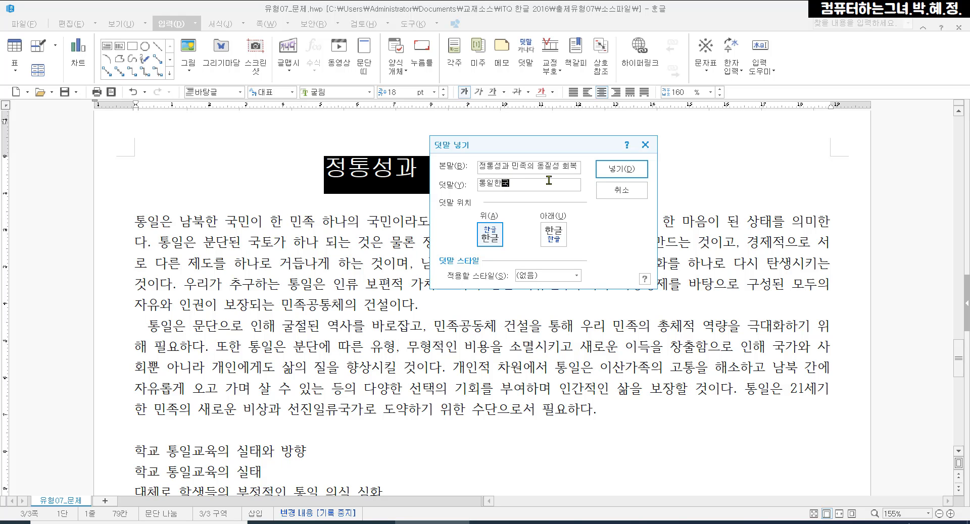
{"action": "left_click", "coordinate": [620, 174]}
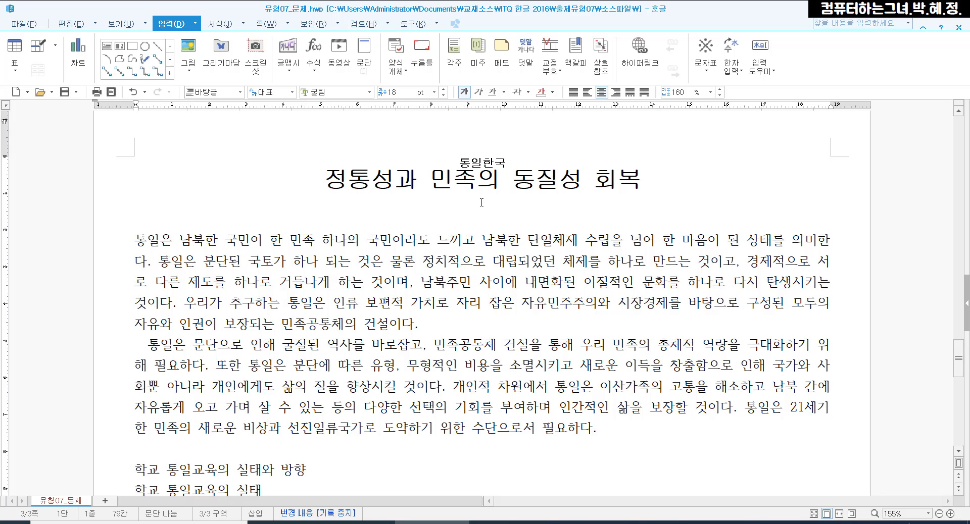
- Create a header for both pages with no preset layout and type "통일 우리의 미래" in it
{"action": "scroll", "coordinate": [800, 213], "scroll_direction": "up", "scroll_amount": 3}
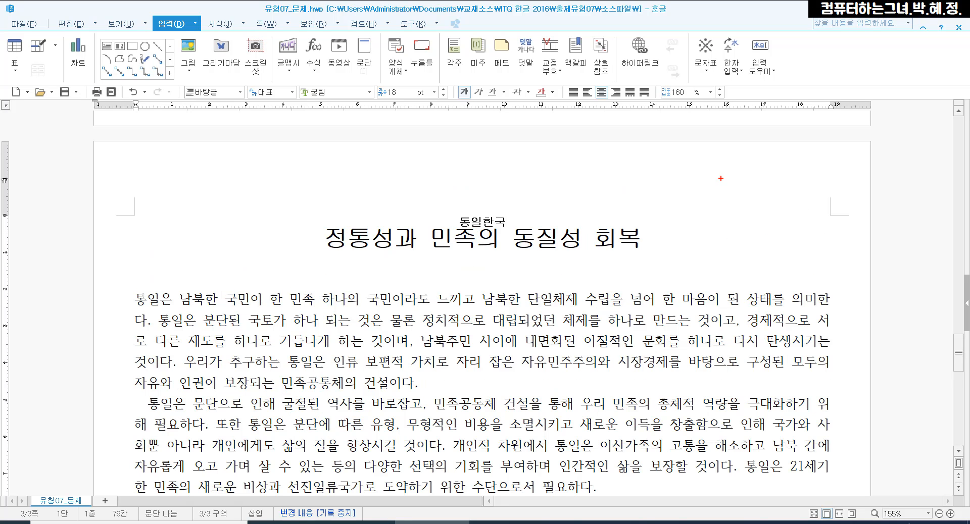
{"action": "left_click_drag", "start_coordinate": [720, 179], "coordinate": [852, 218]}
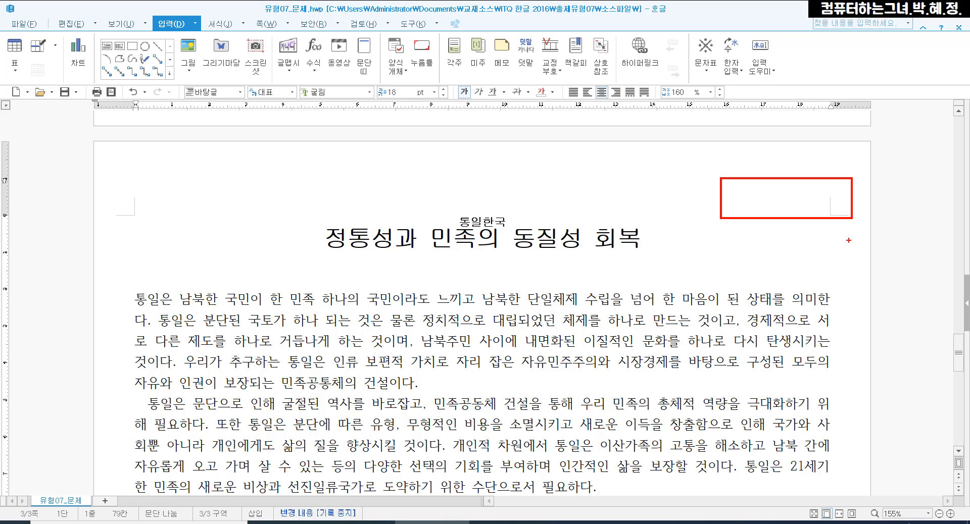
{"action": "key", "text": "Escape"}
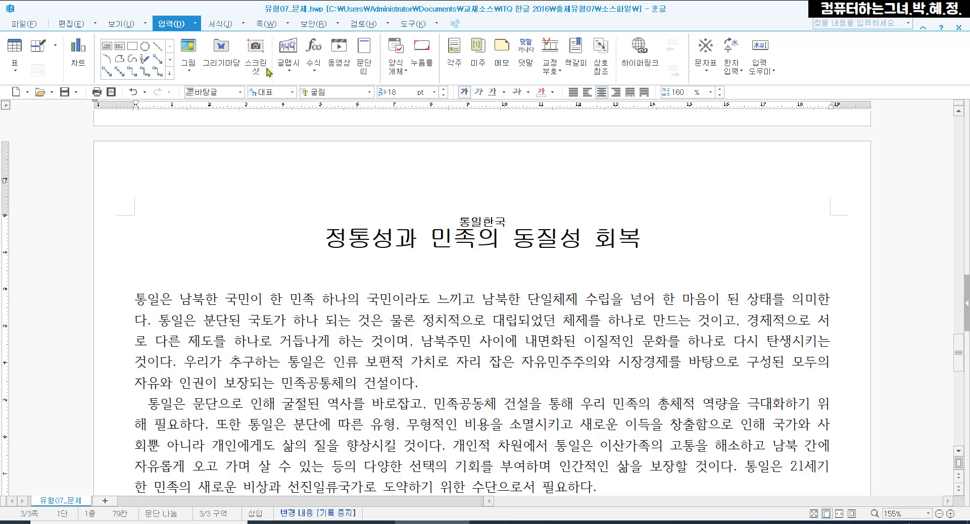
{"action": "left_click", "coordinate": [260, 29]}
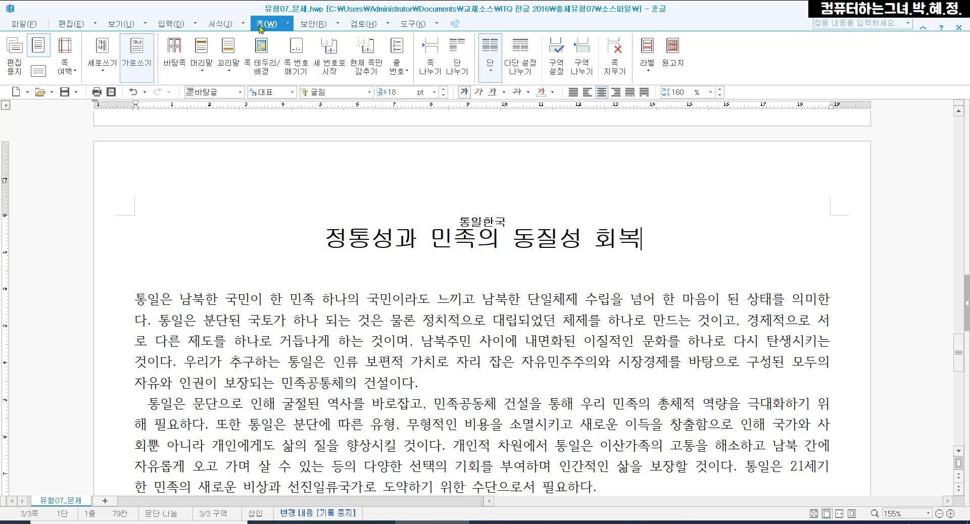
{"action": "left_click", "coordinate": [199, 77]}
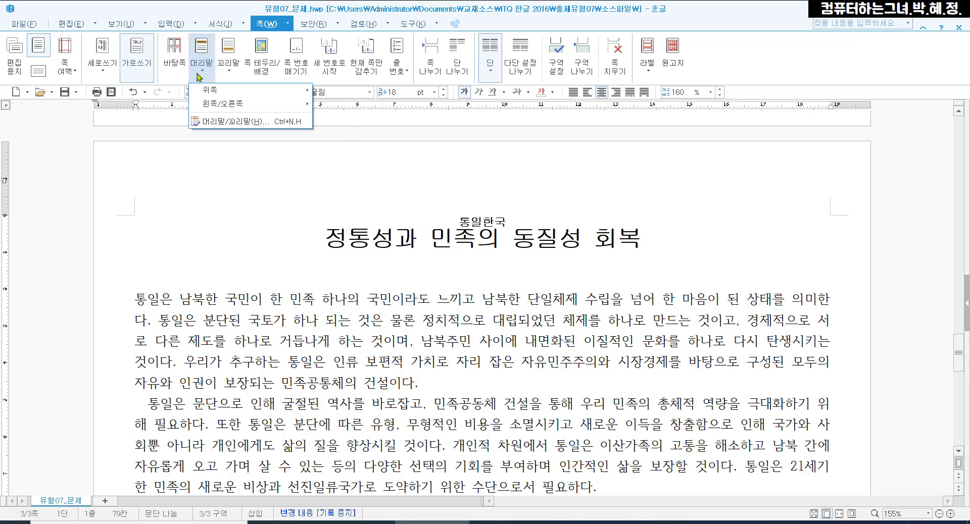
{"action": "mouse_move", "coordinate": [202, 95]}
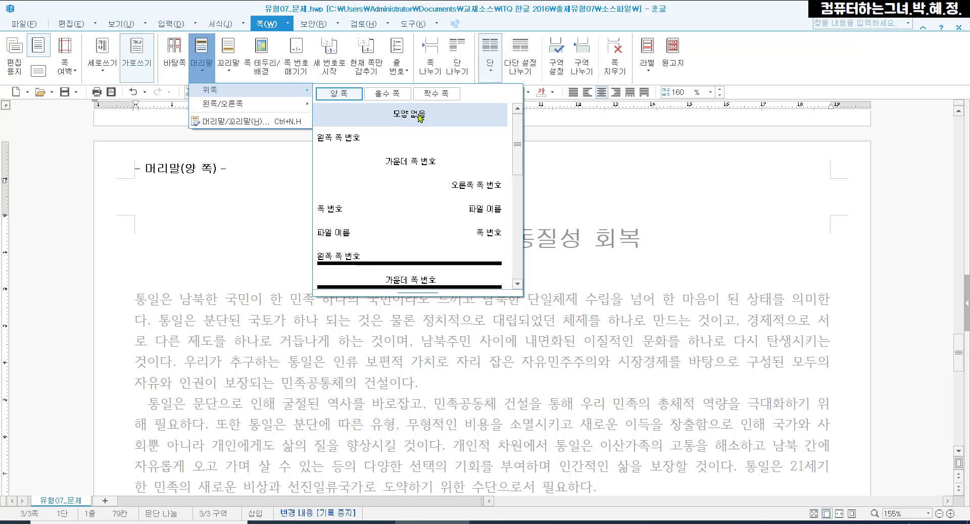
{"action": "left_click", "coordinate": [412, 117]}
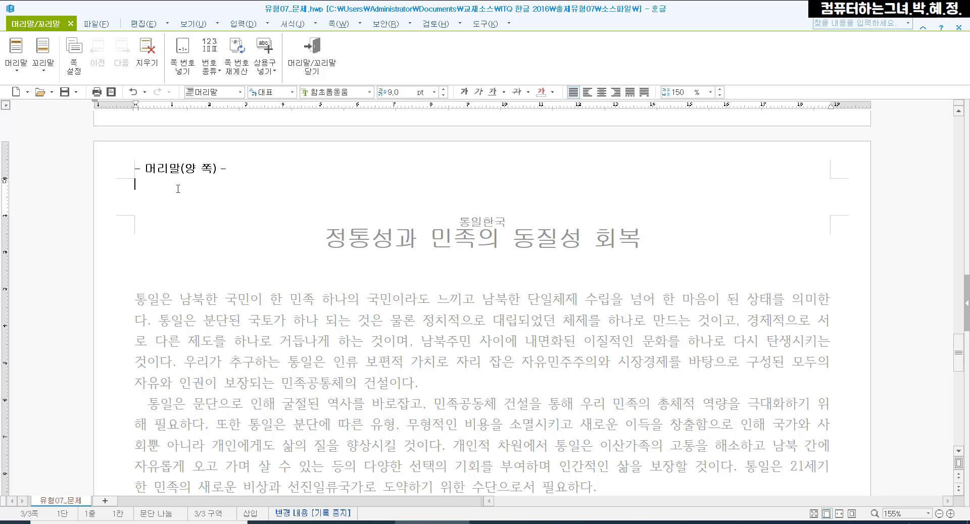
{"action": "type", "text": "통일 우리"}
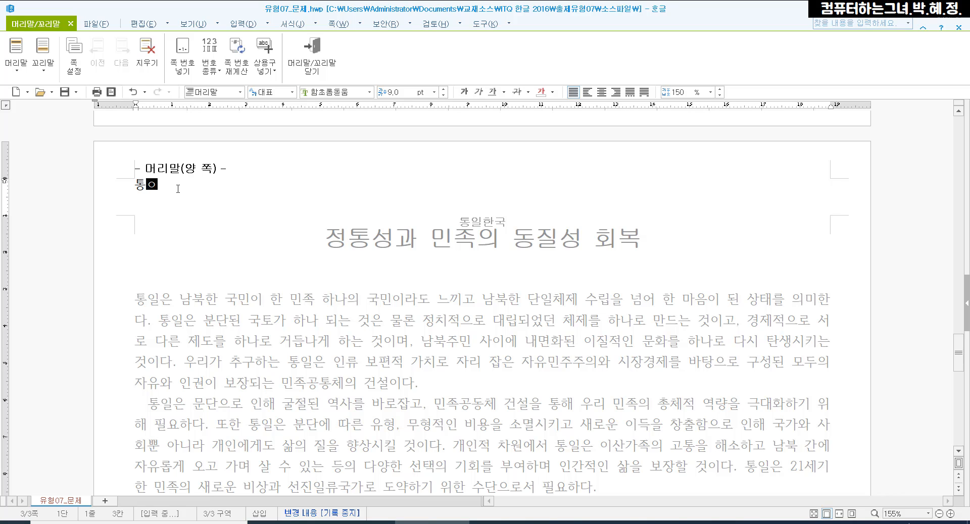
{"action": "type", "text": "의 미래"}
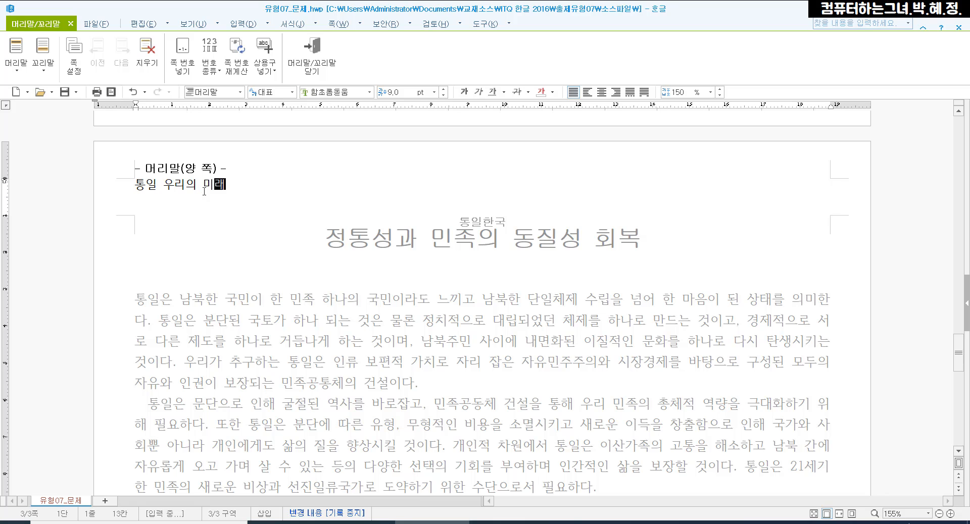
- Format the header text as 돋움 10 pt, align it right, and close header editing
{"action": "left_click", "coordinate": [146, 185], "text": "shift"}
{"action": "left_click", "coordinate": [135, 185], "text": "shift"}
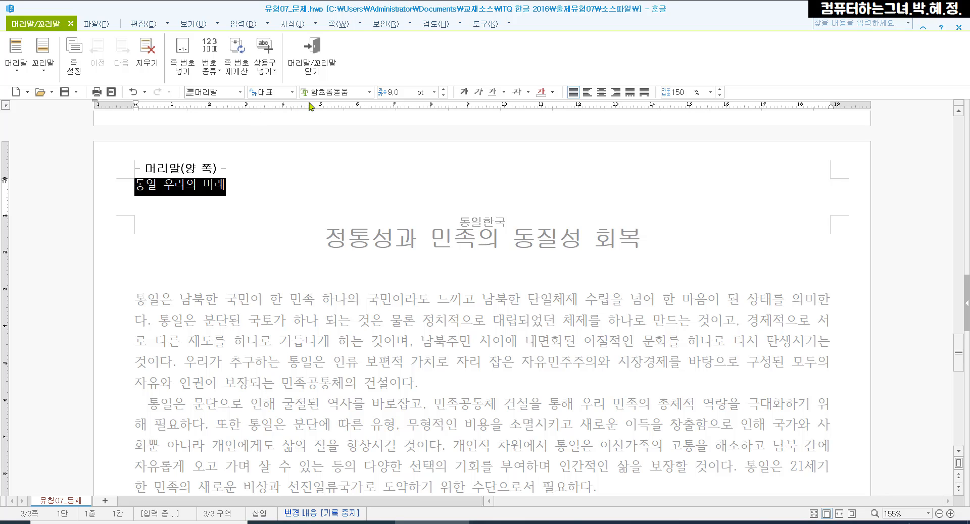
{"action": "left_click", "coordinate": [342, 93]}
{"action": "type", "text": "돋"}
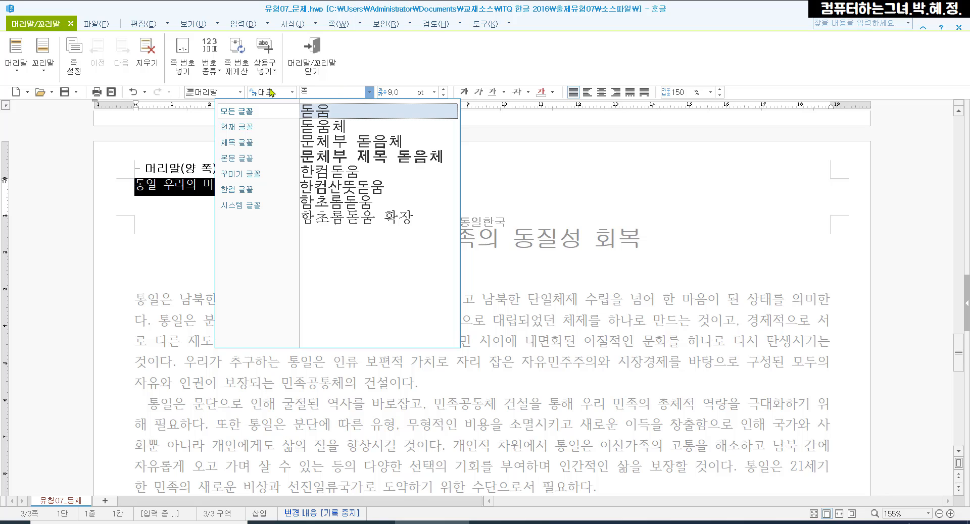
{"action": "left_click", "coordinate": [315, 111]}
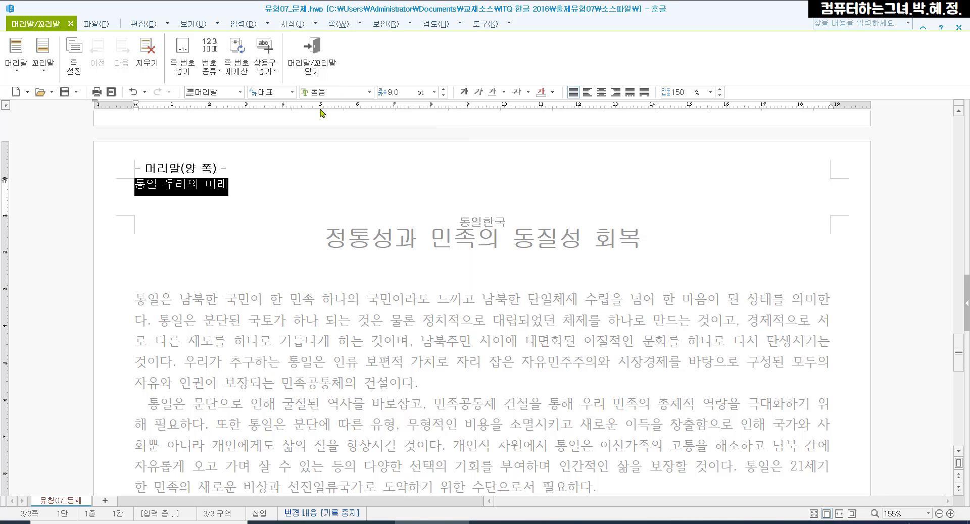
{"action": "left_click", "coordinate": [444, 89]}
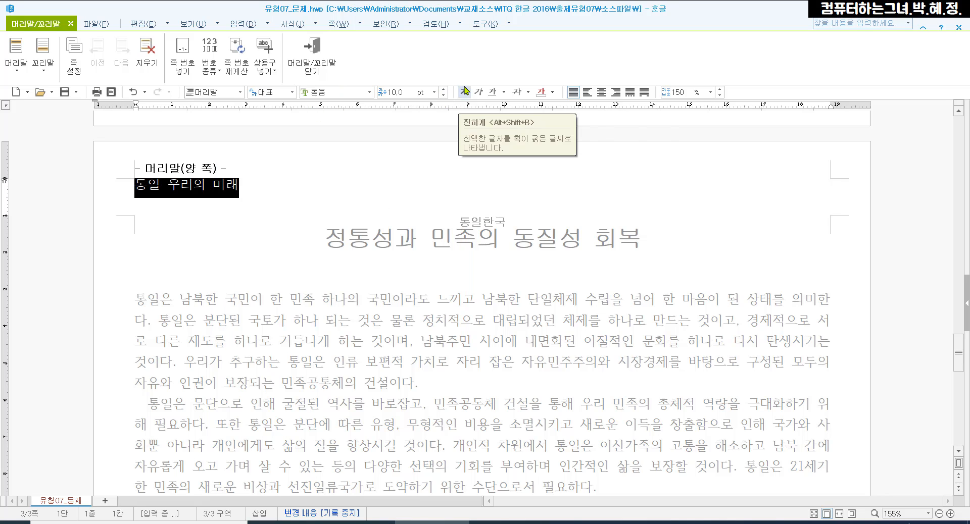
{"action": "left_click", "coordinate": [616, 92]}
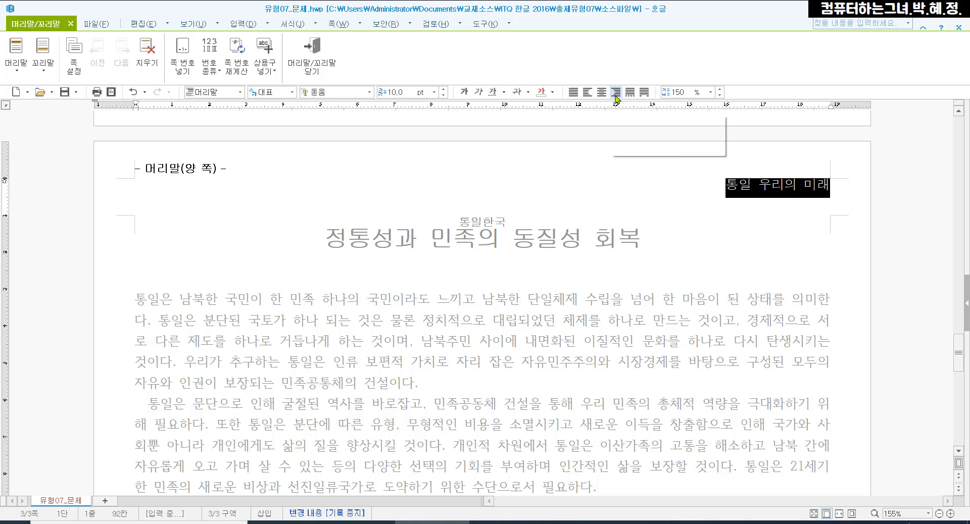
{"action": "left_click", "coordinate": [796, 191]}
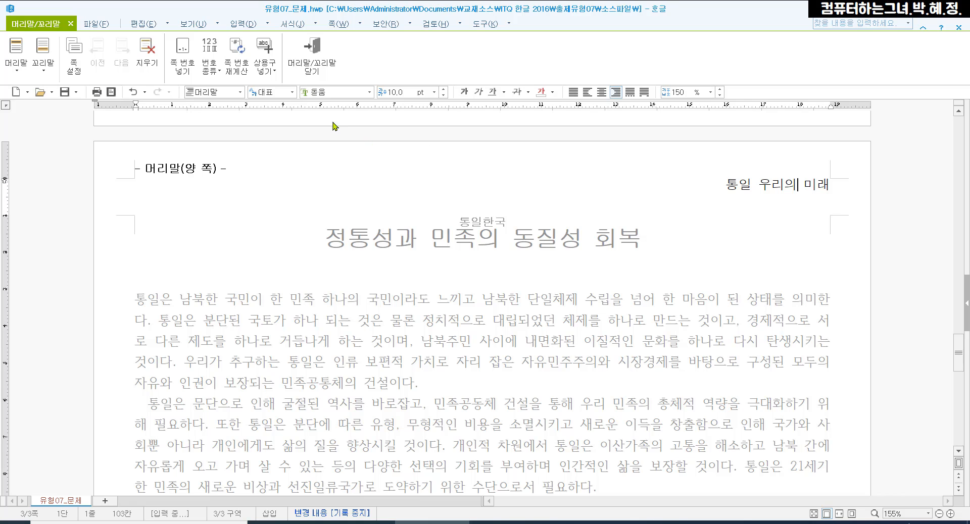
{"action": "mouse_move", "coordinate": [283, 34]}
{"action": "left_mouse_down"}
{"action": "mouse_move", "coordinate": [328, 85]}
{"action": "mouse_move", "coordinate": [343, 85]}
{"action": "left_mouse_up"}
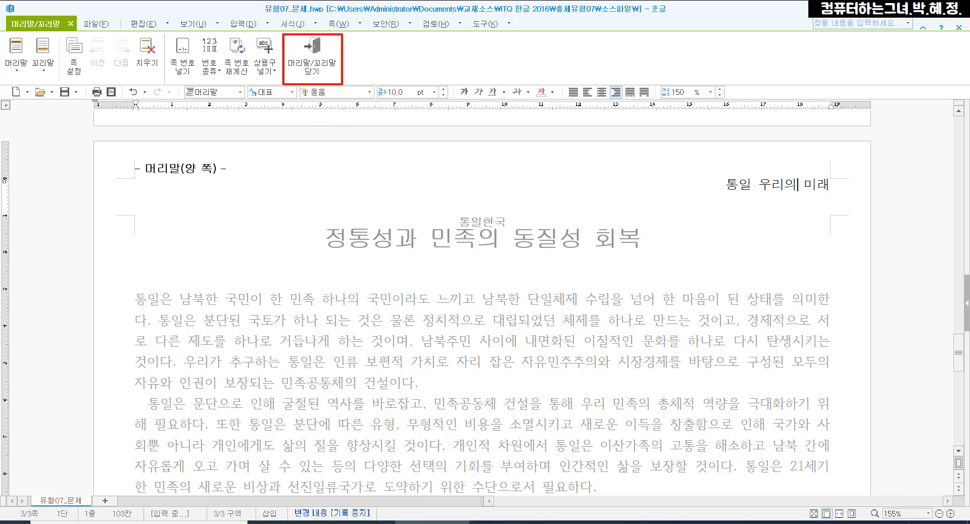
{"action": "key", "text": "Escape"}
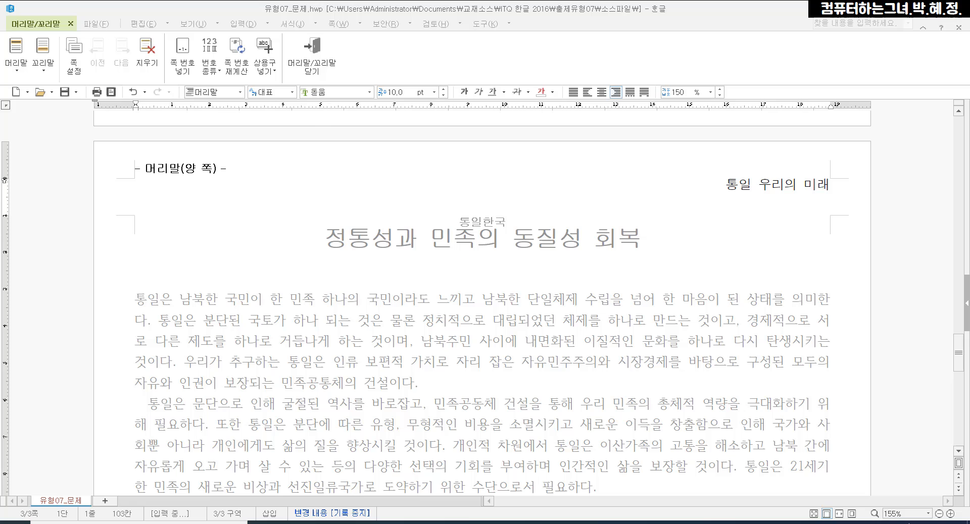
{"action": "left_click", "coordinate": [318, 73]}
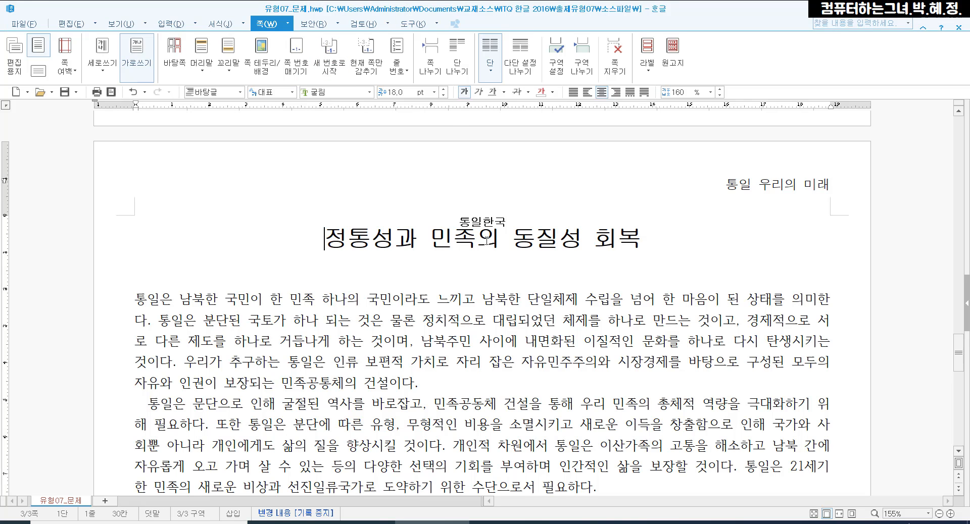